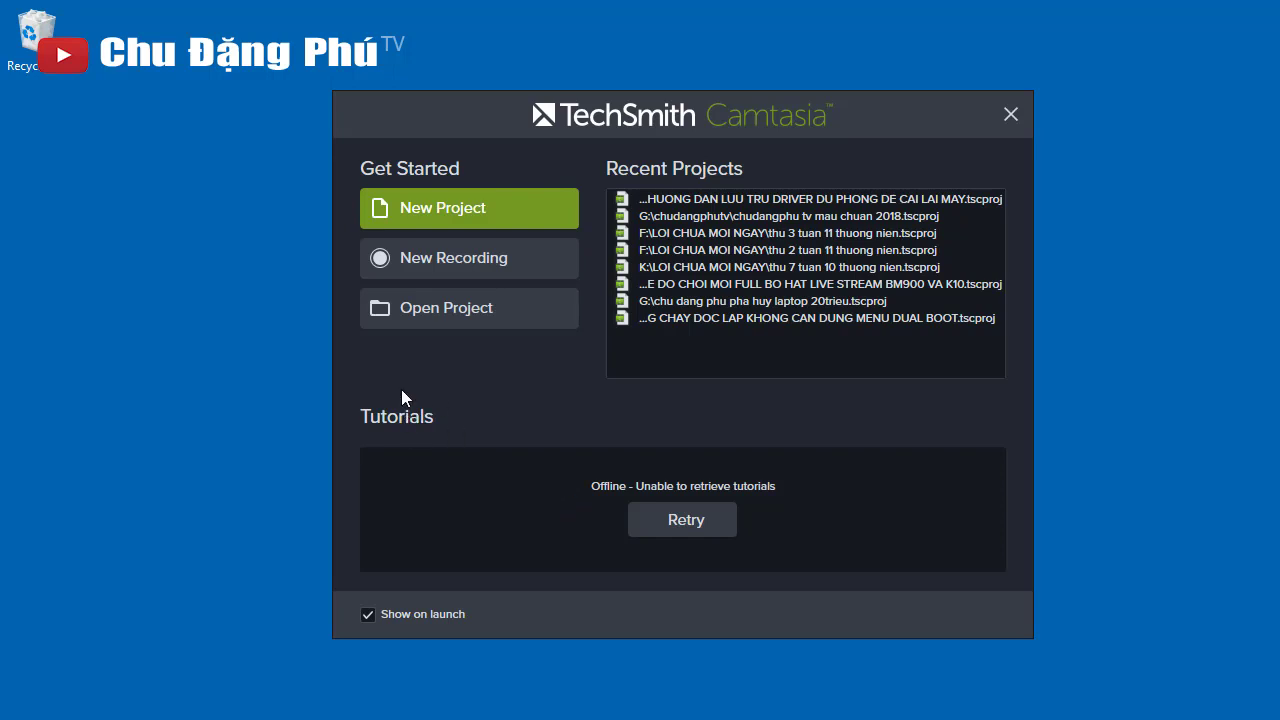
- Create a new project and open the About Camtasia information to check the installed version
{"action": "left_click", "coordinate": [511, 201]}
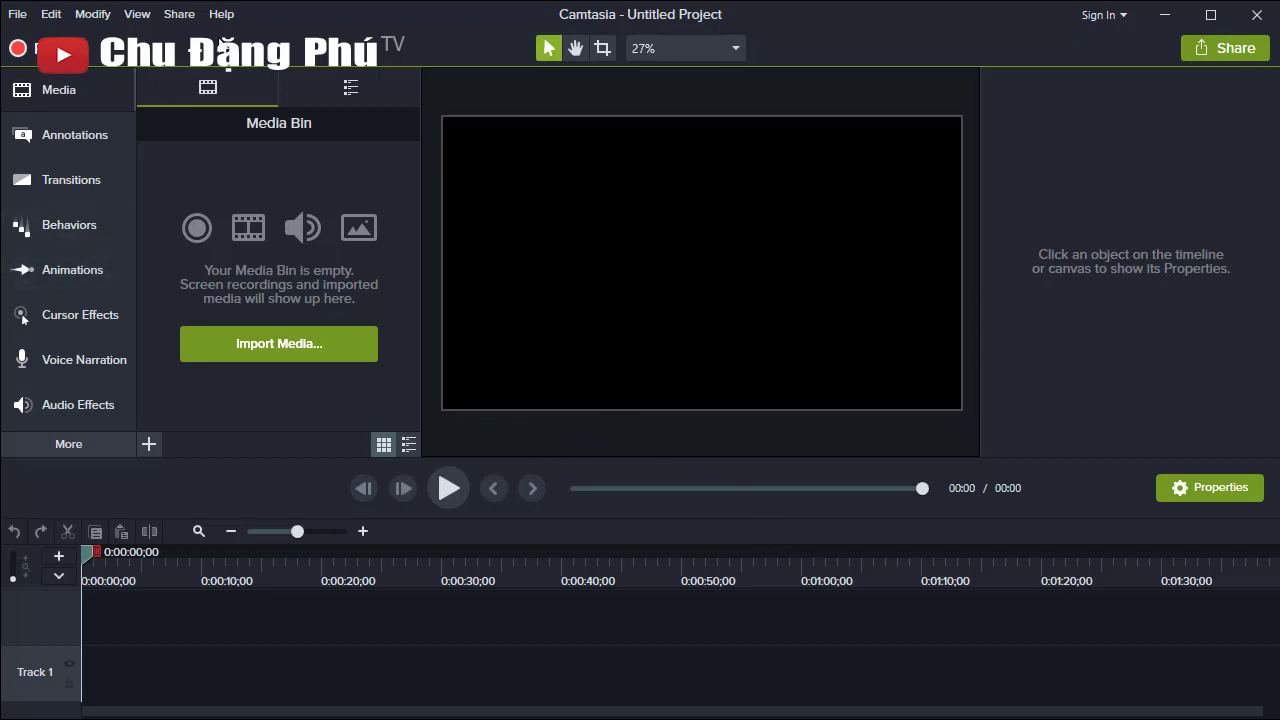
{"action": "left_click", "coordinate": [234, 21]}
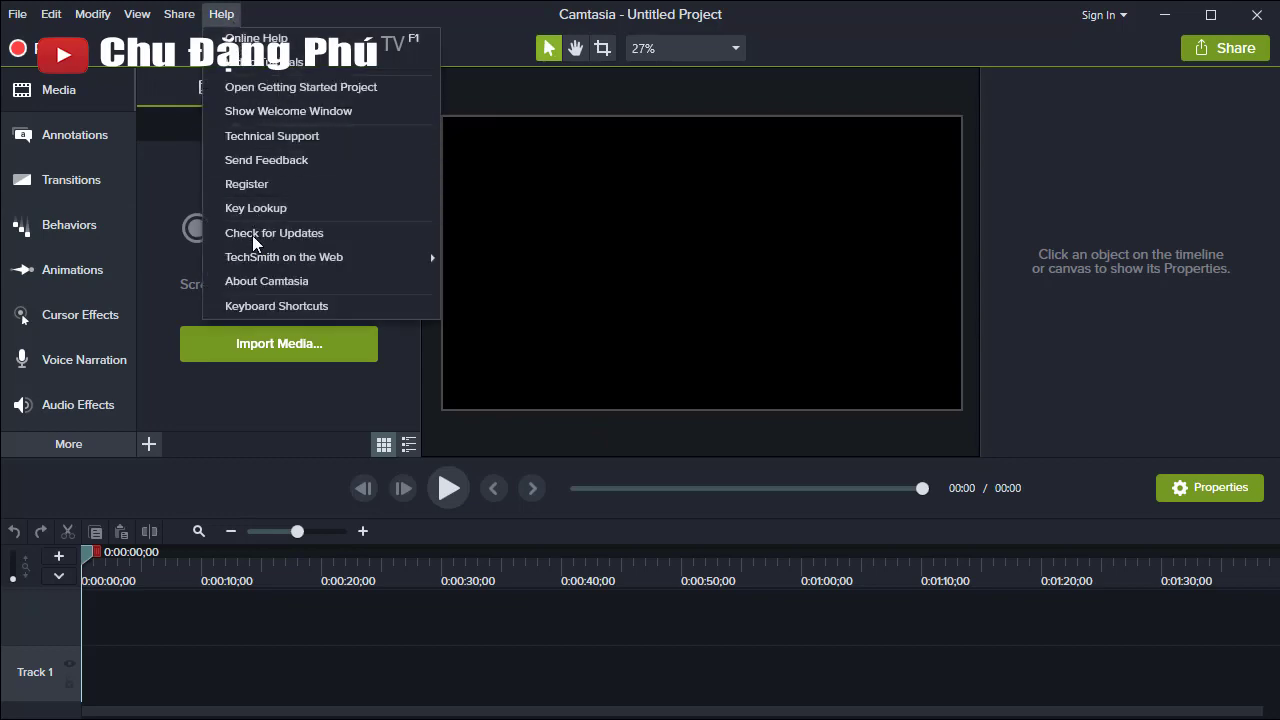
{"action": "left_click", "coordinate": [344, 280]}
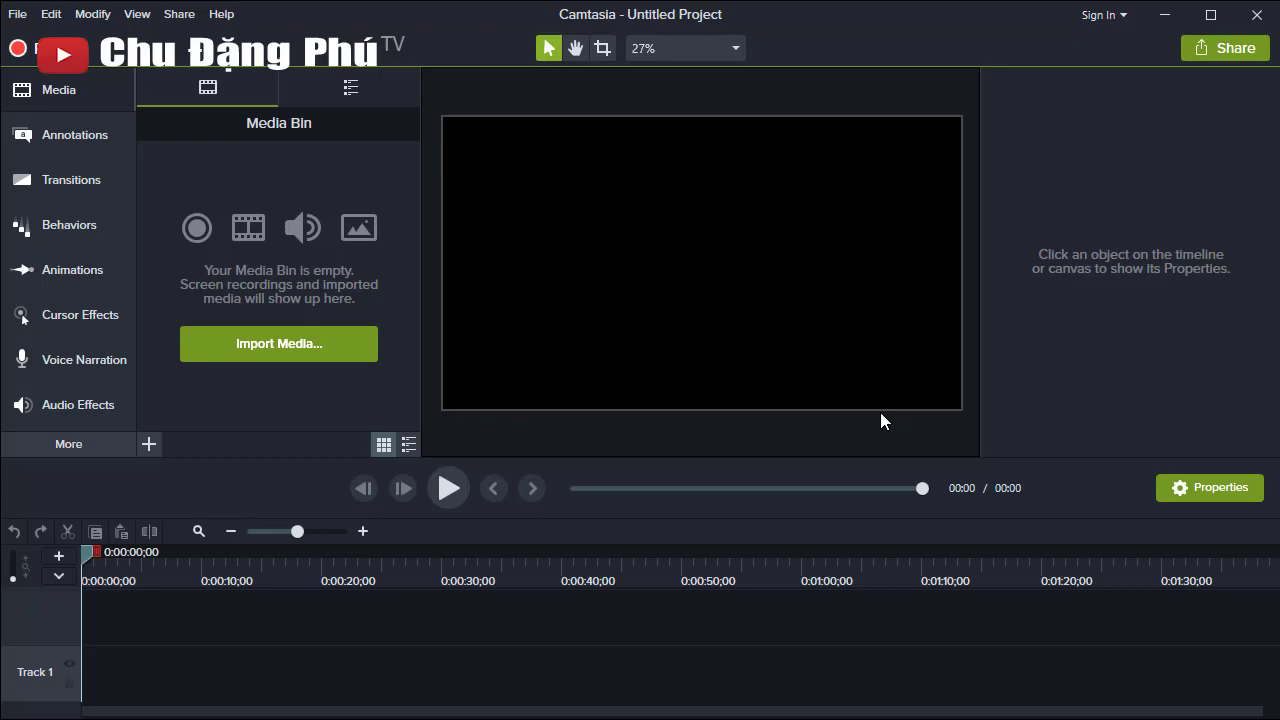
{"action": "left_click", "coordinate": [20, 16]}
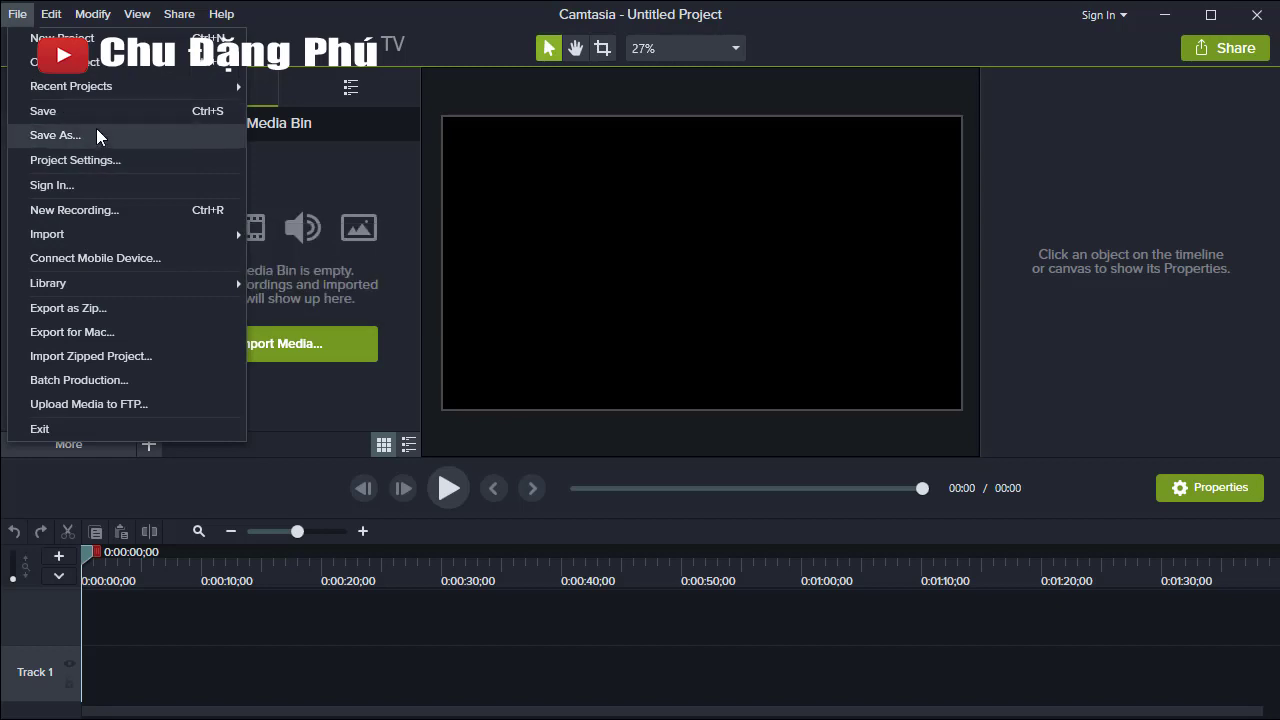
{"action": "mouse_move", "coordinate": [45, 22]}
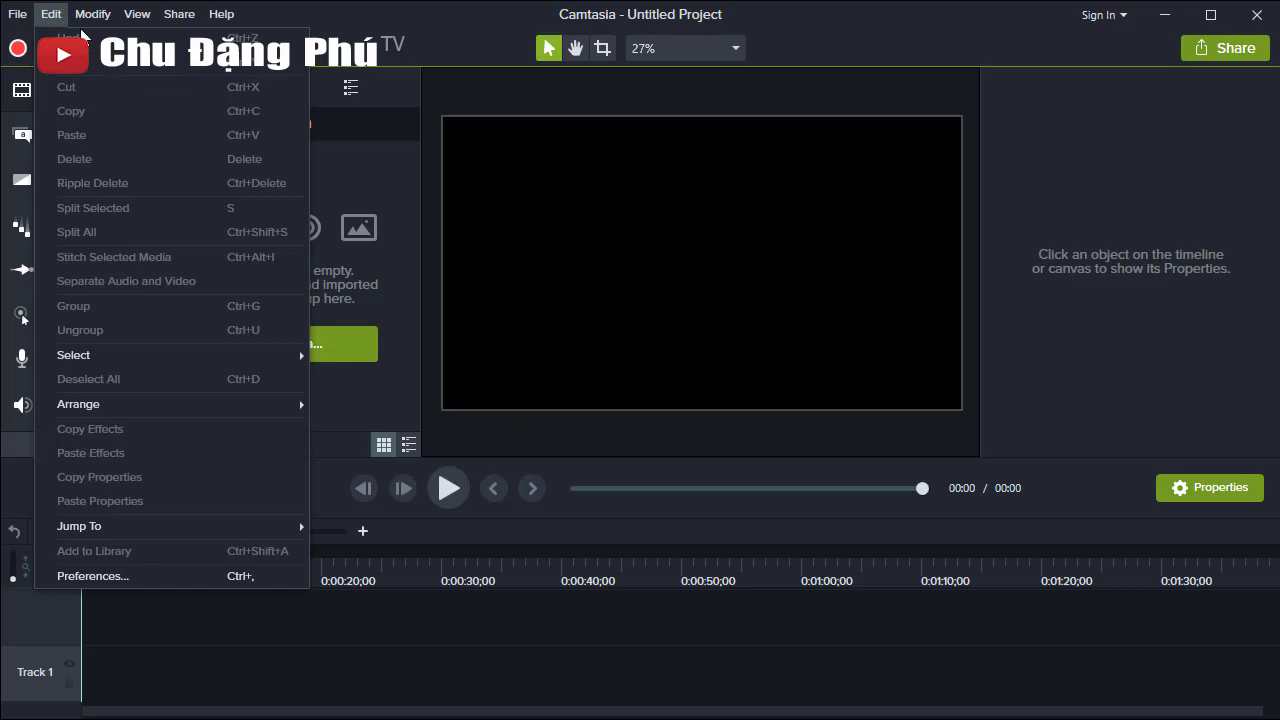
{"action": "mouse_move", "coordinate": [98, 22]}
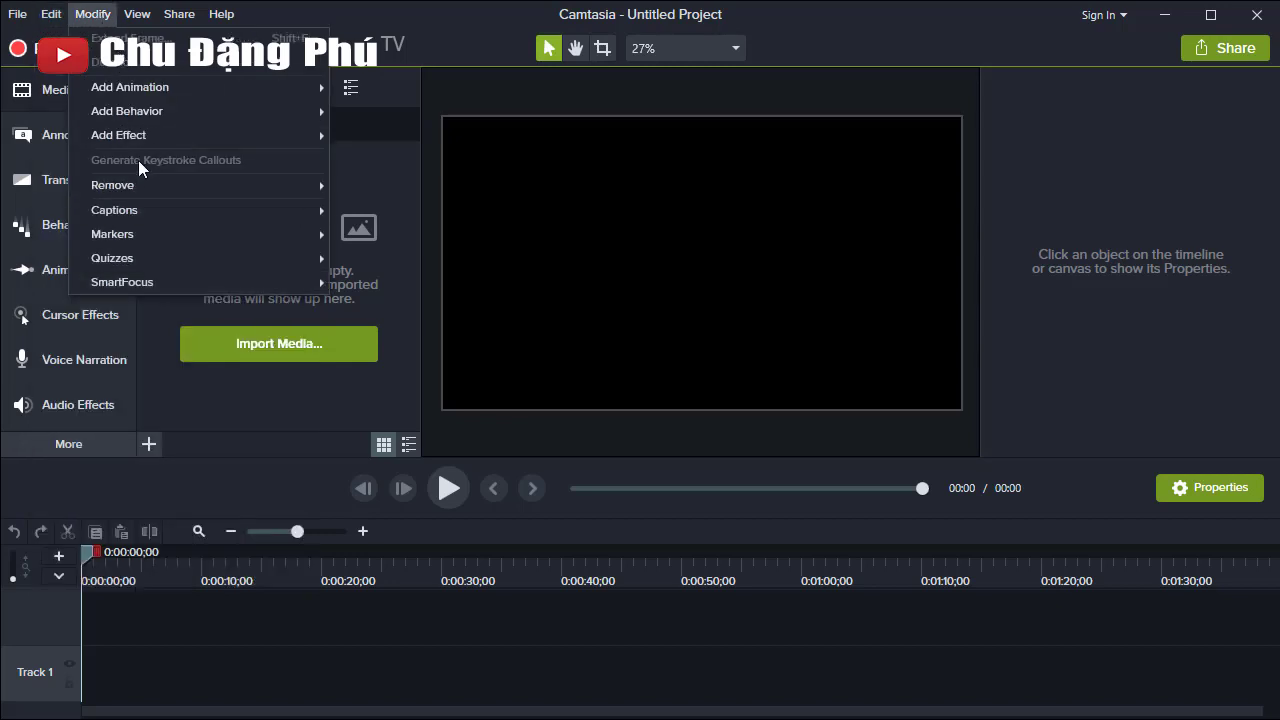
{"action": "mouse_move", "coordinate": [256, 134]}
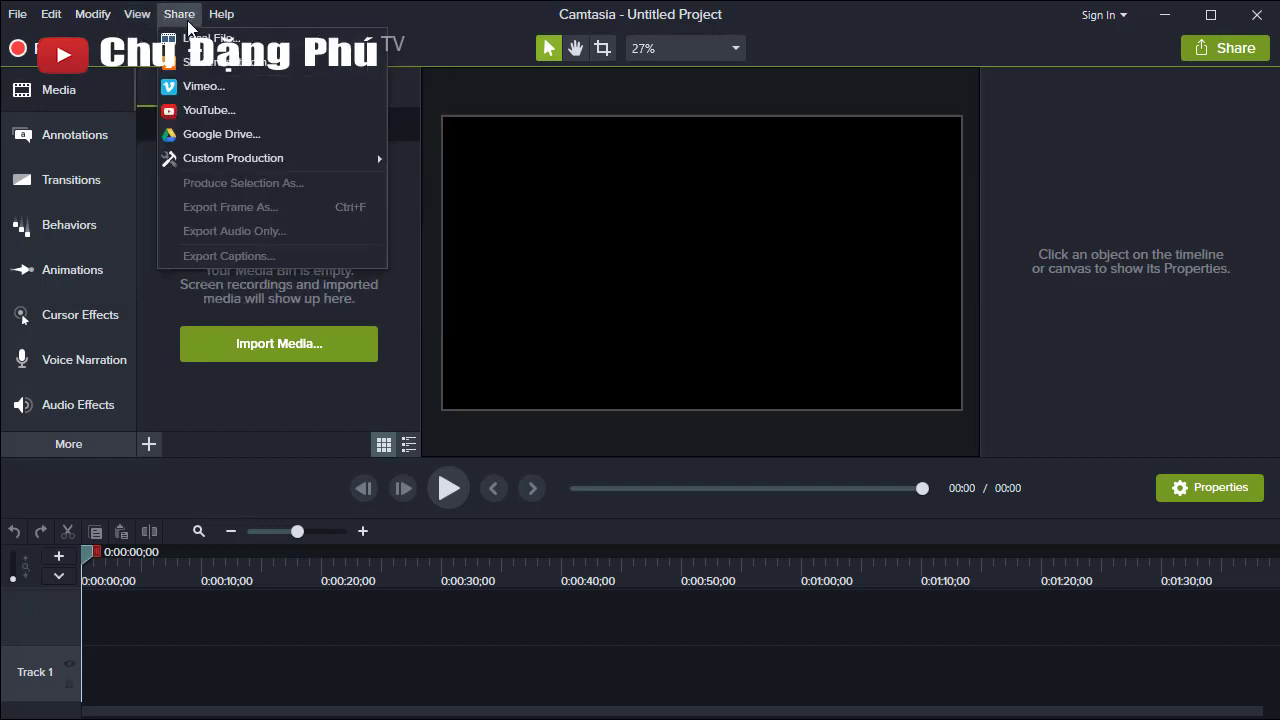
{"action": "mouse_move", "coordinate": [221, 14]}
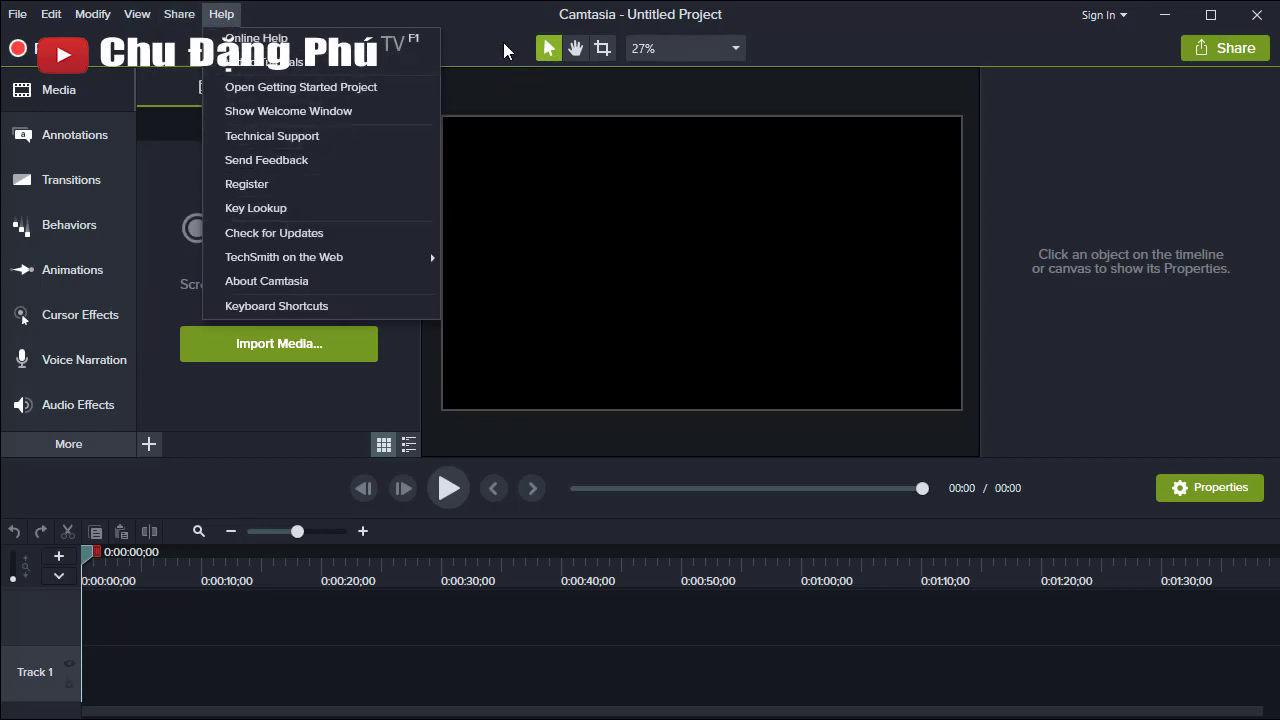
{"action": "left_click", "coordinate": [439, 23]}
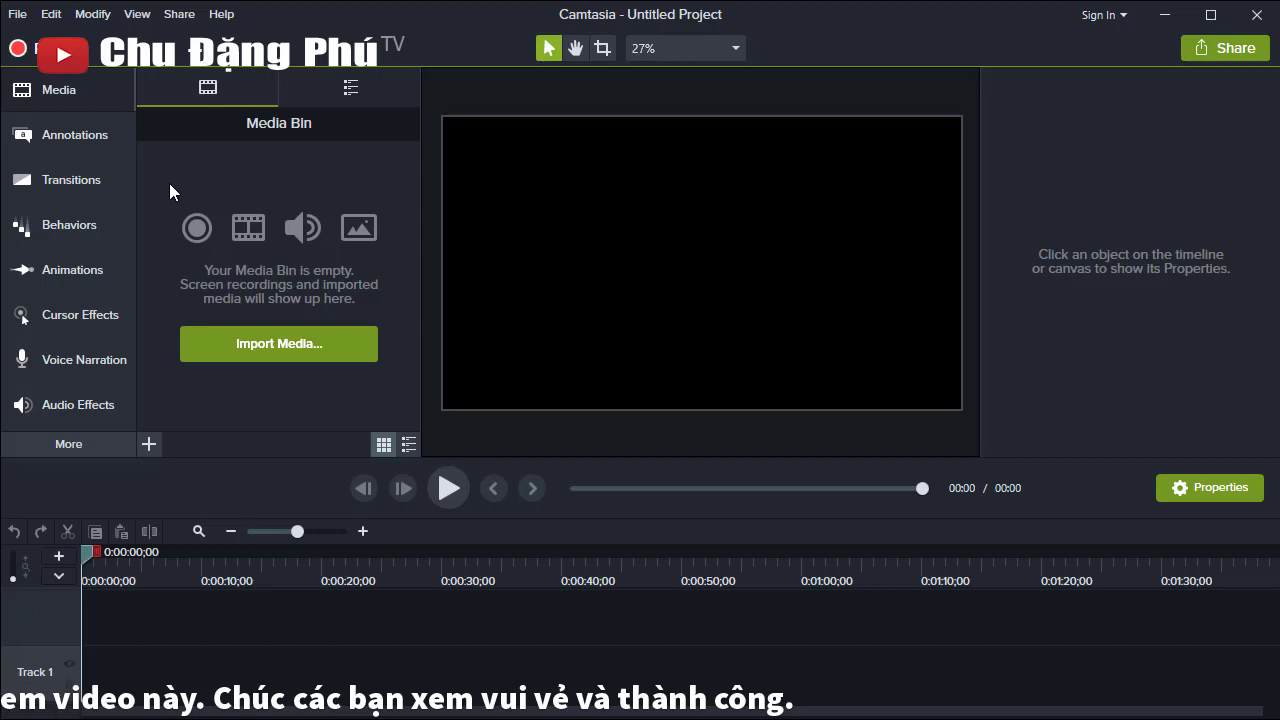
- Look over the annotation callouts and examine the list of available transitions
{"action": "left_click", "coordinate": [92, 139]}
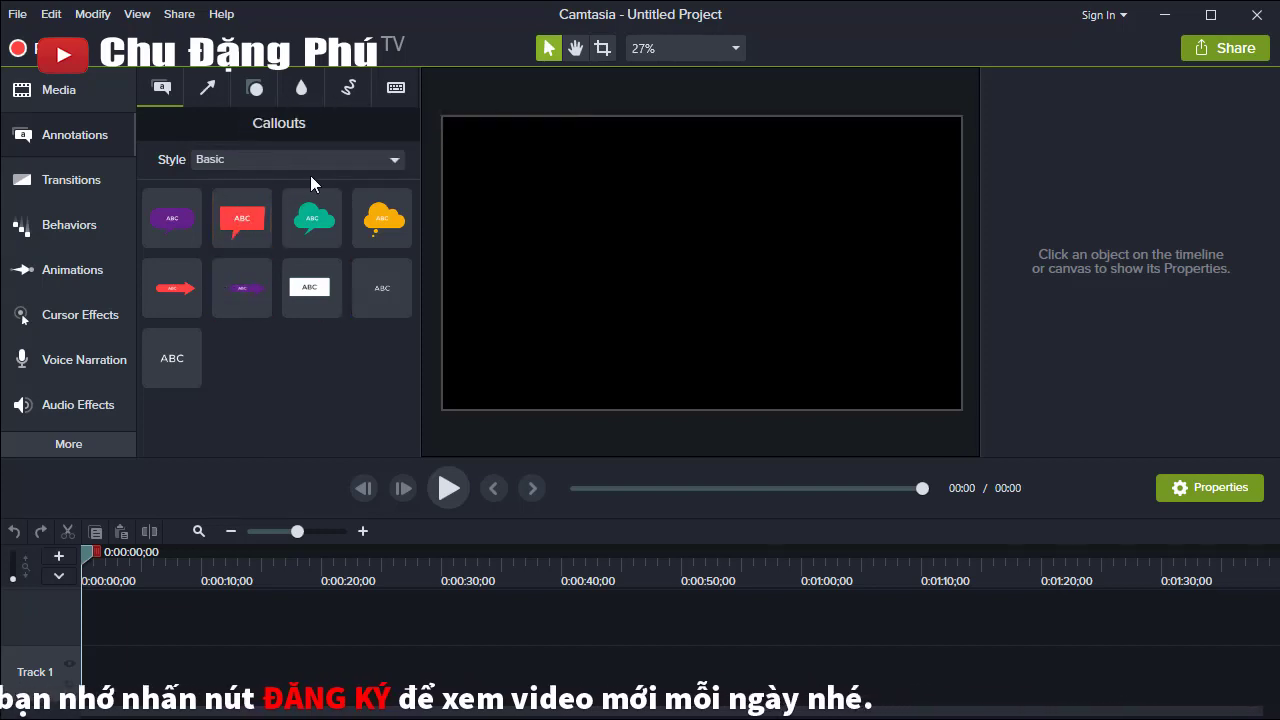
{"action": "left_click", "coordinate": [69, 181]}
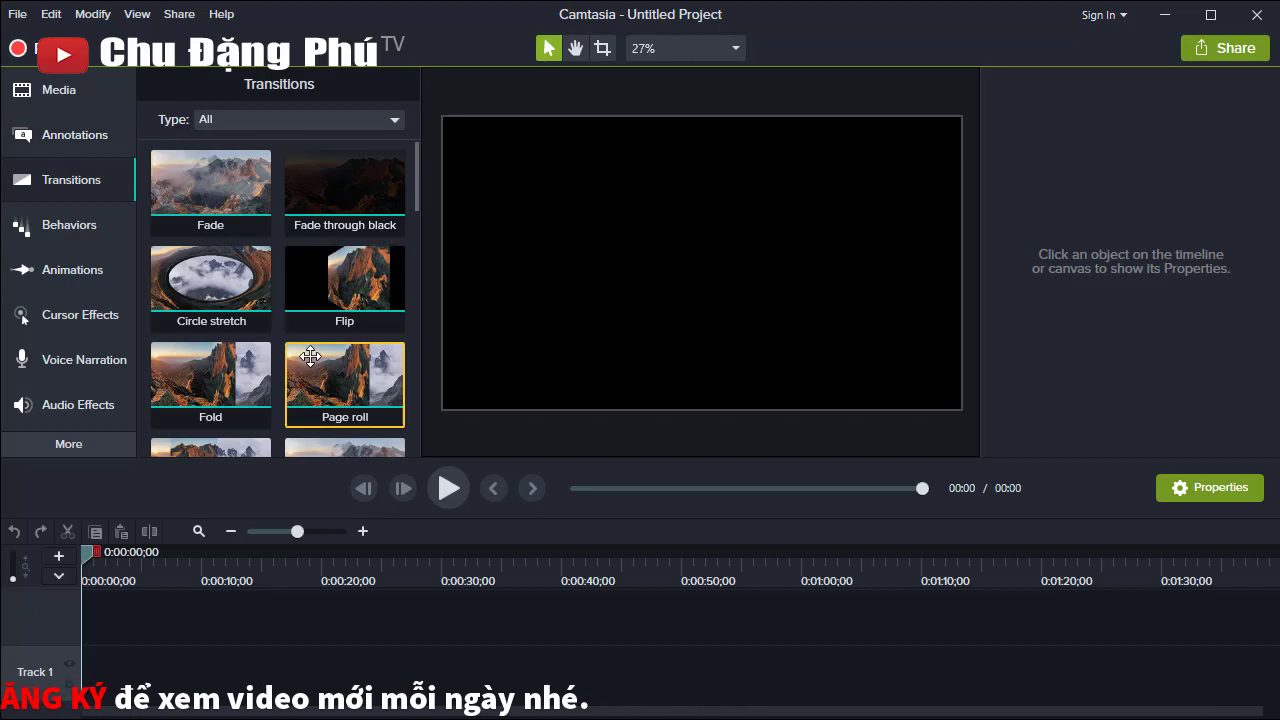
{"action": "scroll", "coordinate": [260, 355], "scroll_direction": "down", "scroll_amount": 3}
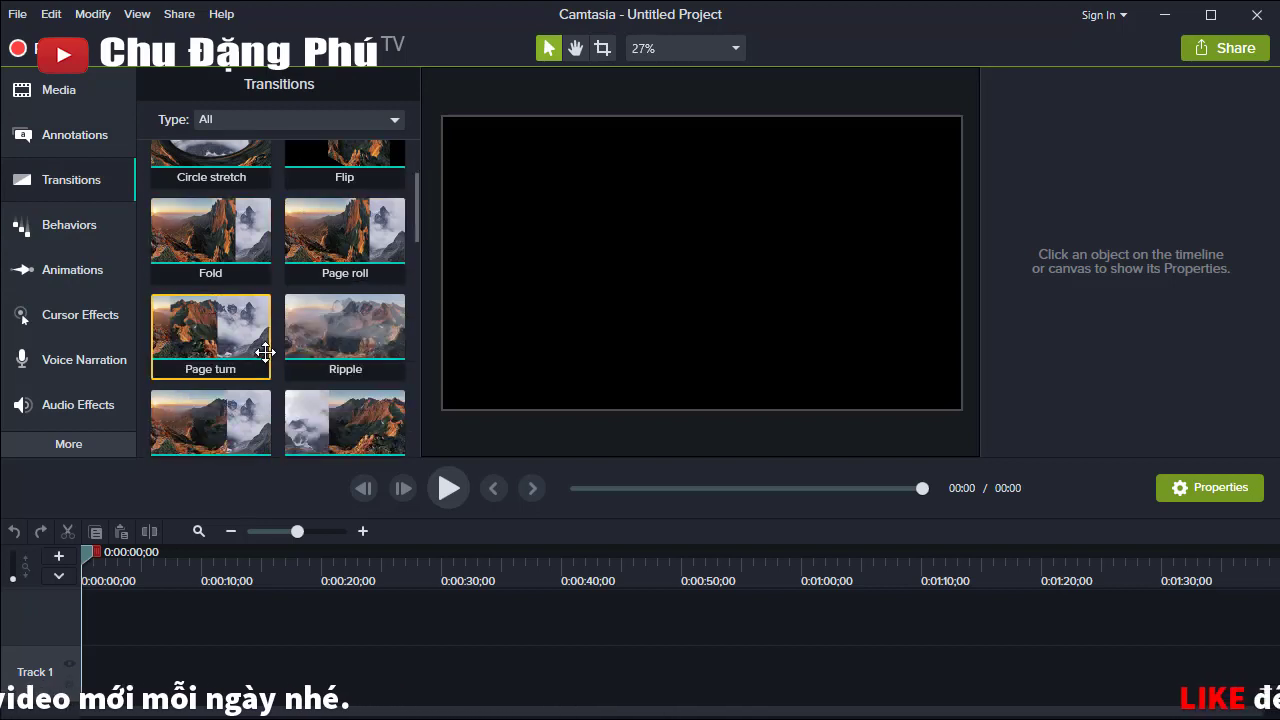
{"action": "scroll", "coordinate": [265, 352], "scroll_direction": "down", "scroll_amount": 15}
{"action": "scroll", "coordinate": [255, 368], "scroll_direction": "down", "scroll_amount": 4}
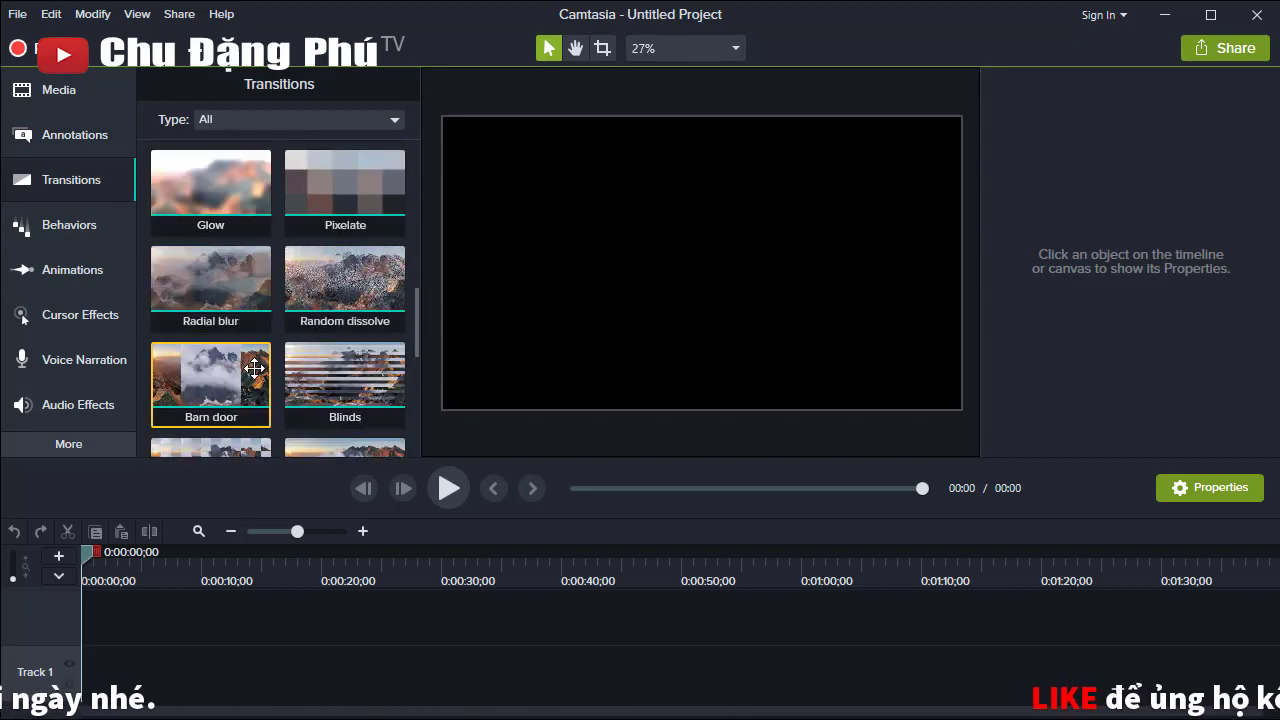
{"action": "scroll", "coordinate": [254, 368], "scroll_direction": "up", "scroll_amount": 12}
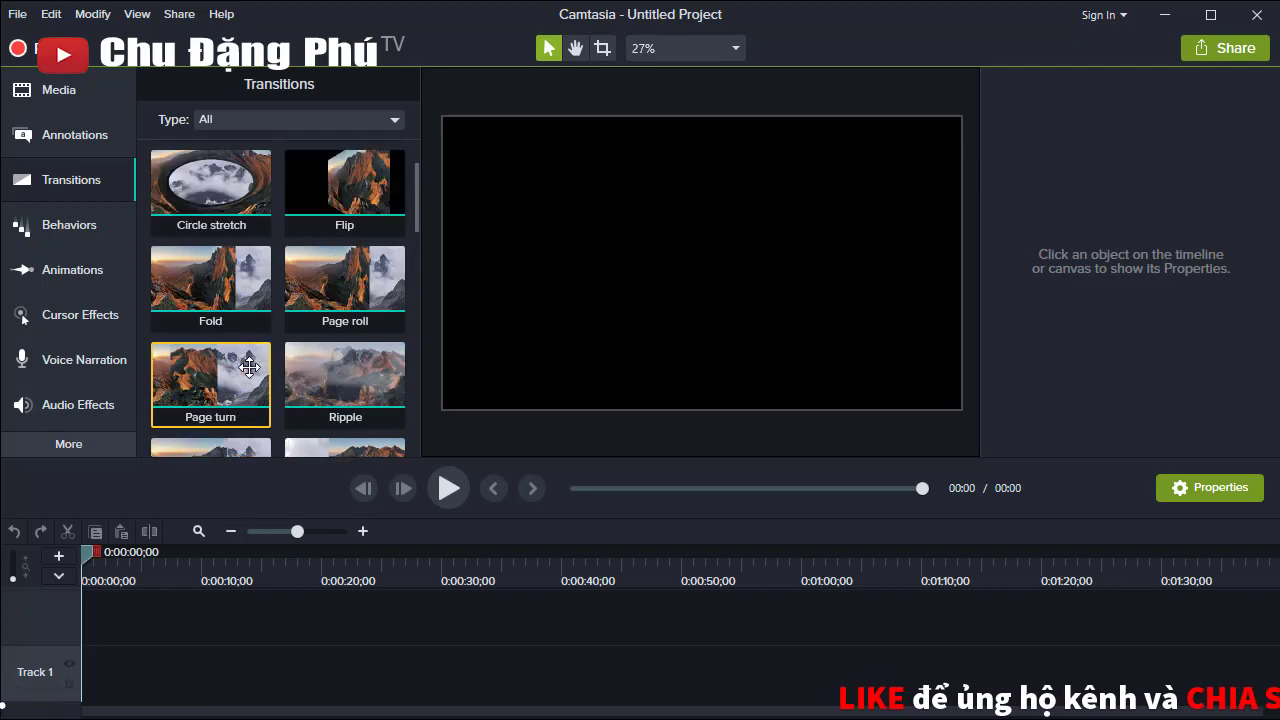
{"action": "scroll", "coordinate": [249, 367], "scroll_direction": "up", "scroll_amount": 1}
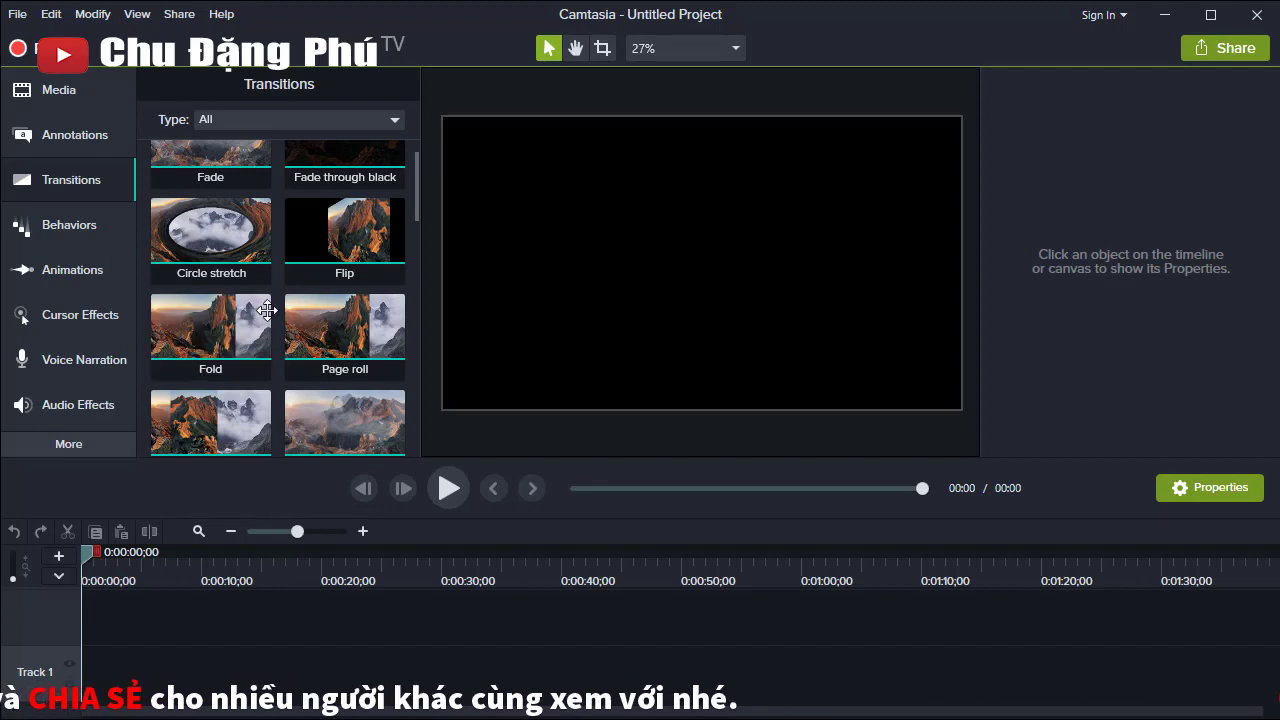
- Examine the behaviors, animations, cursor effects, voice narration and audio effects tools one after another
{"action": "left_click", "coordinate": [79, 237]}
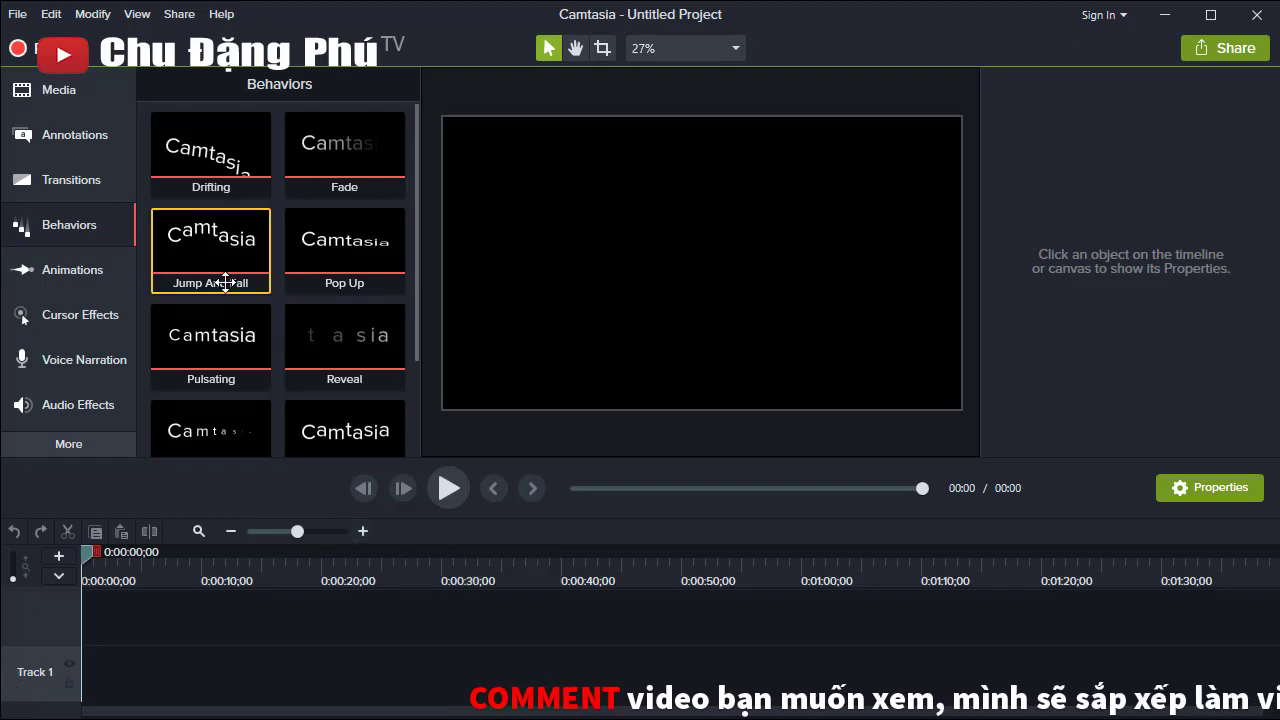
{"action": "left_click", "coordinate": [71, 277]}
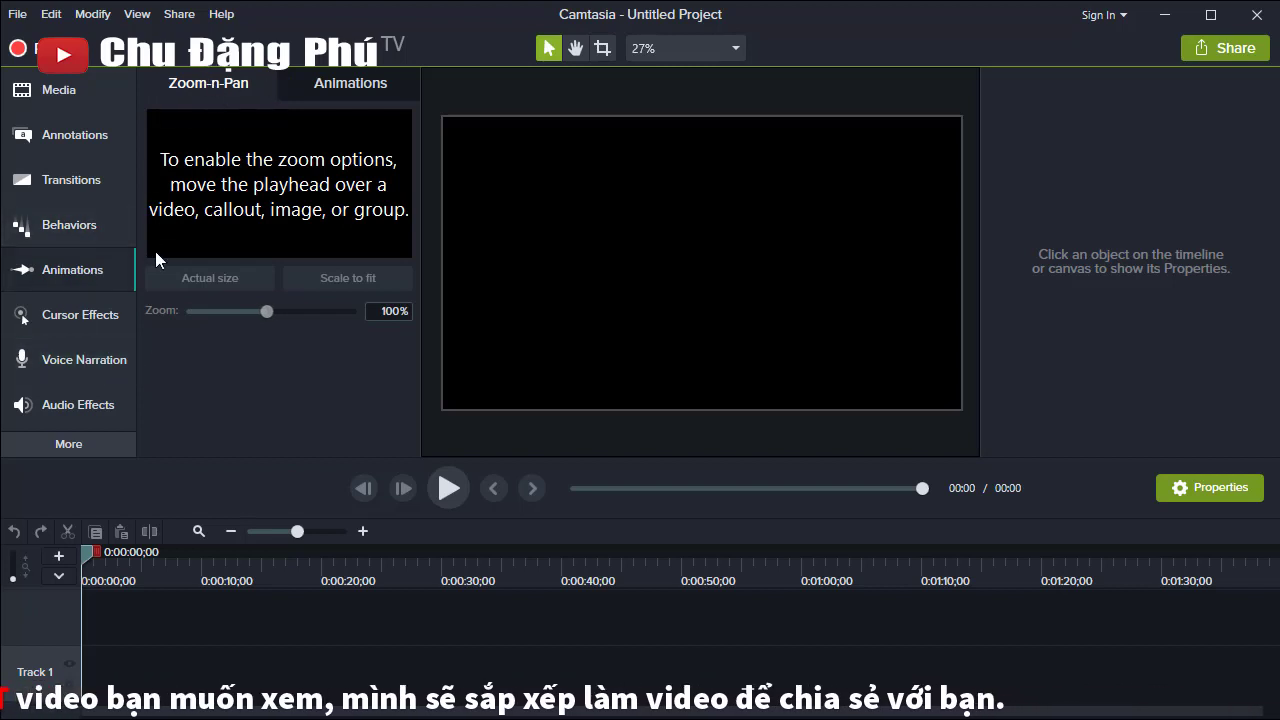
{"action": "left_click", "coordinate": [76, 327]}
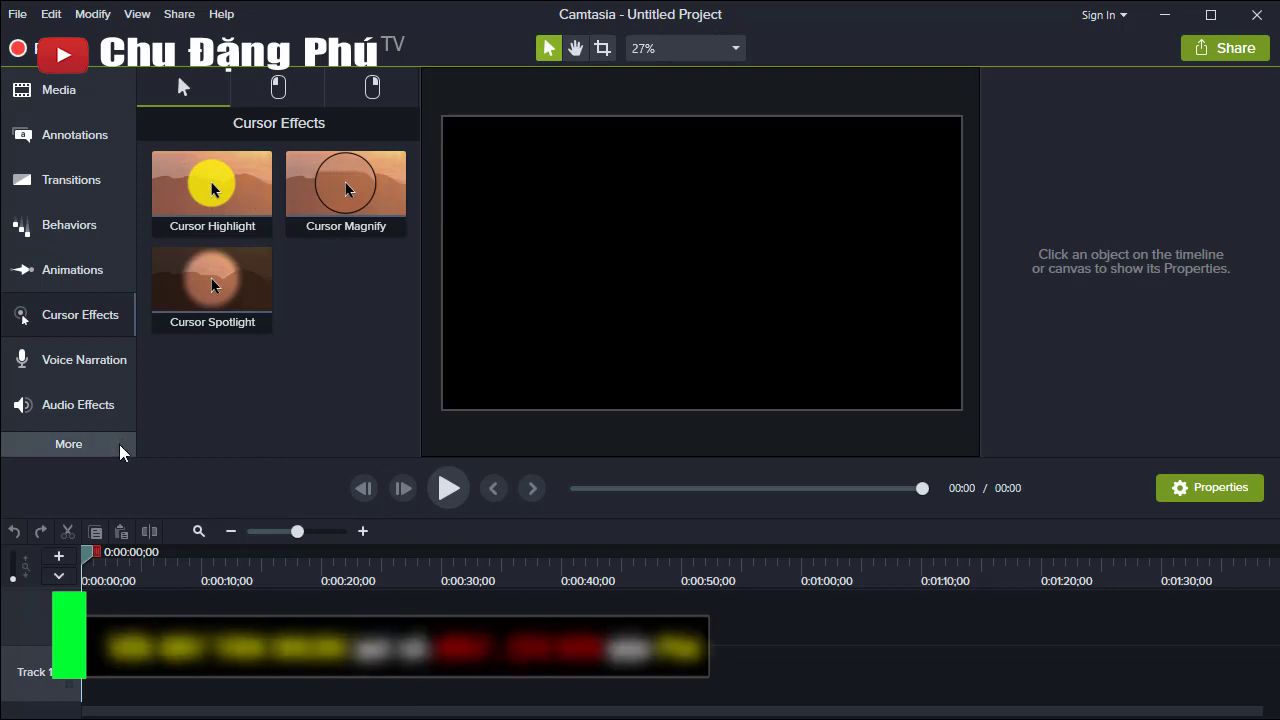
{"action": "left_click", "coordinate": [80, 362]}
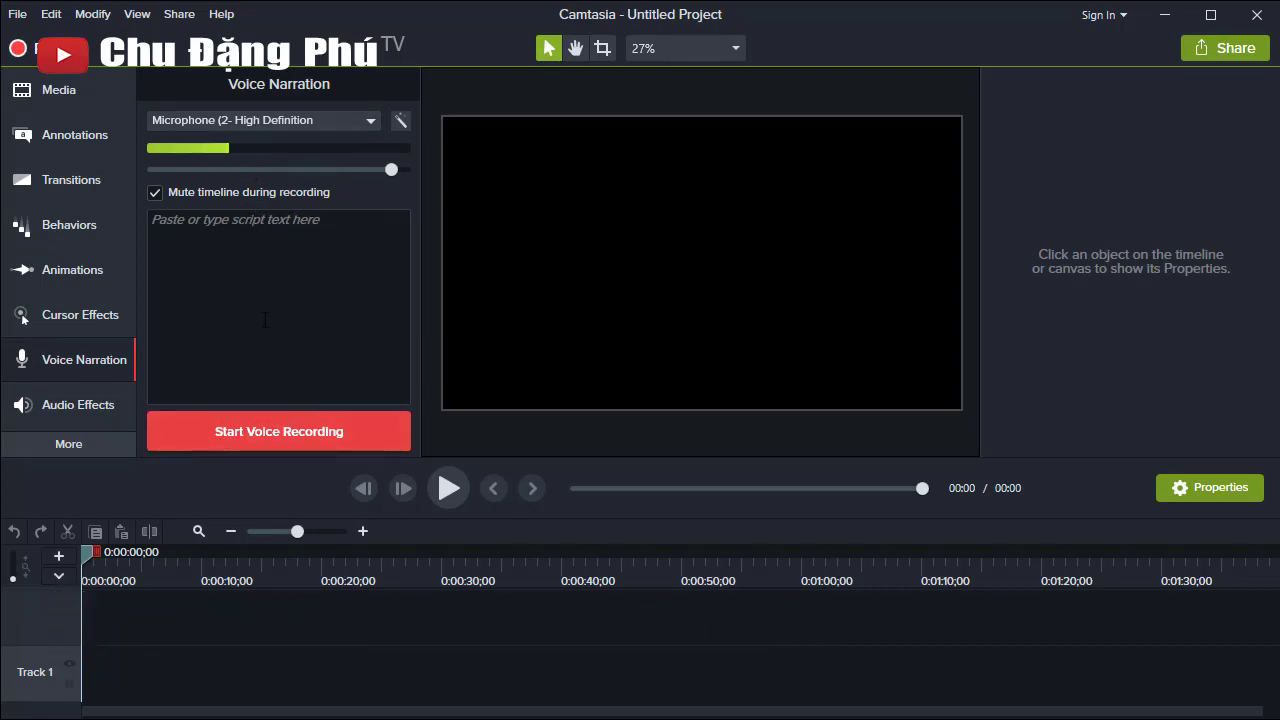
{"action": "left_click", "coordinate": [86, 406]}
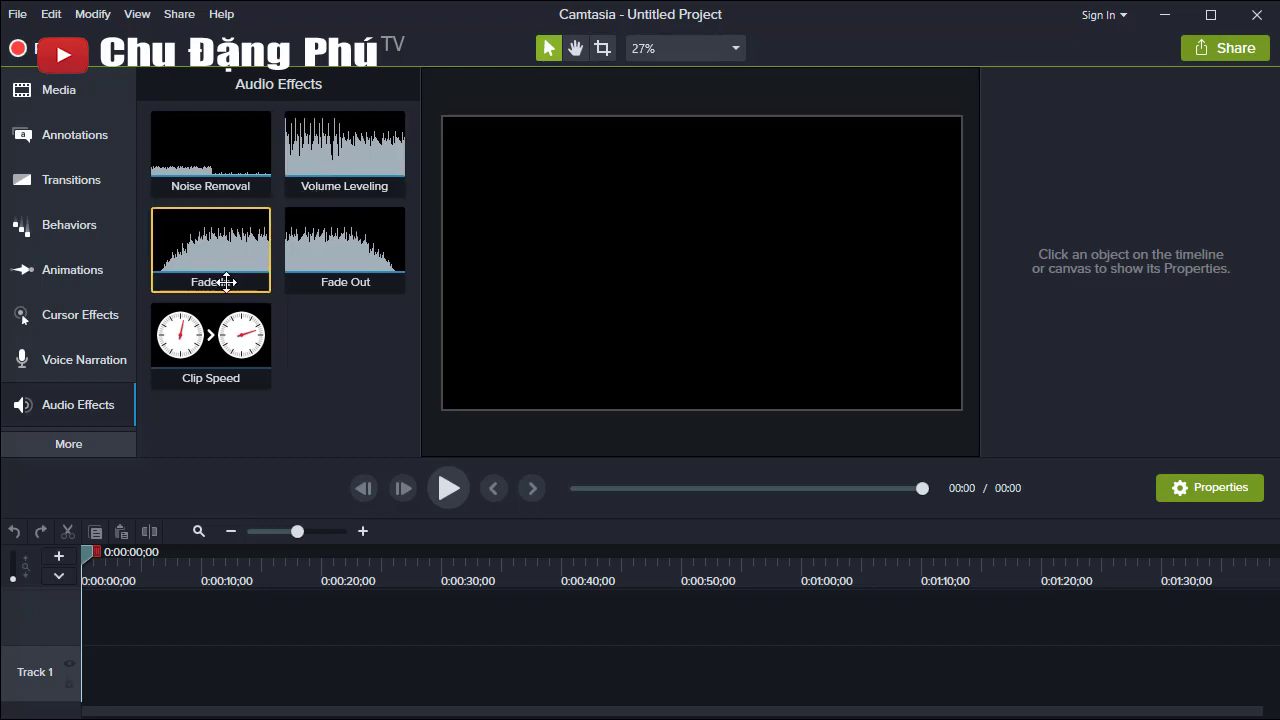
- Bring up the additional tool categories and examine the full set of visual effects
{"action": "left_click", "coordinate": [107, 445]}
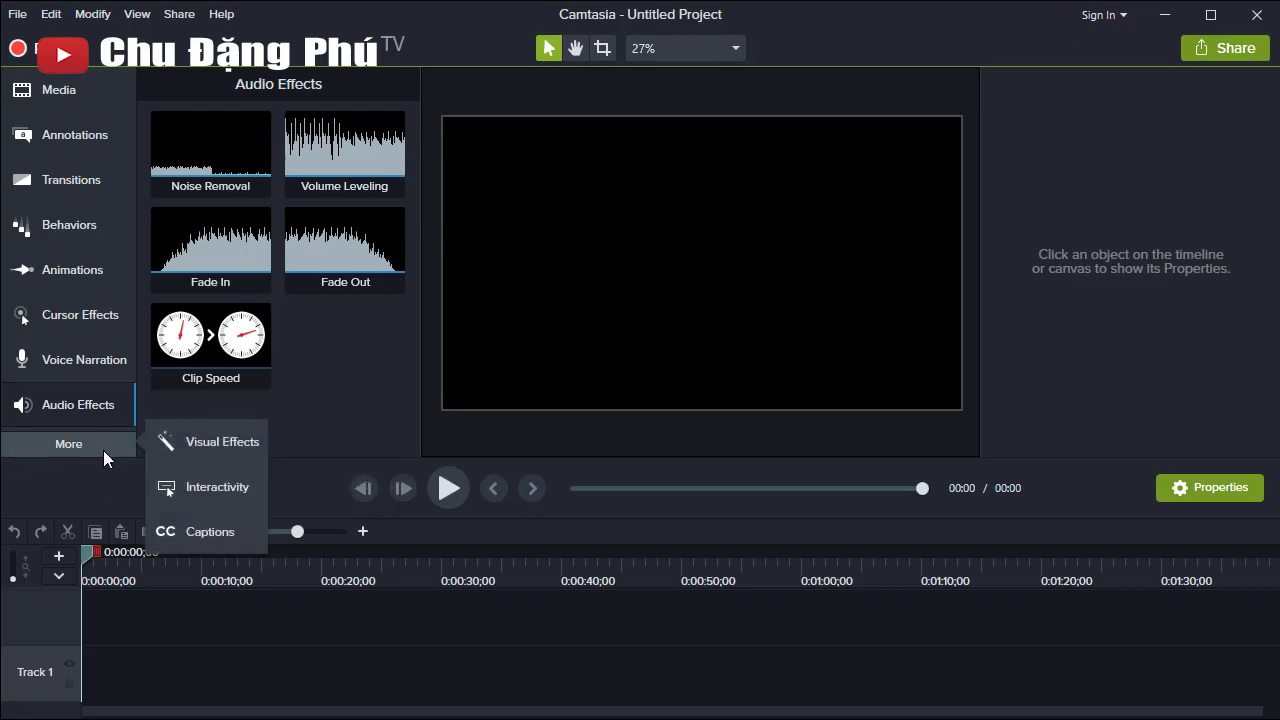
{"action": "left_click", "coordinate": [51, 477]}
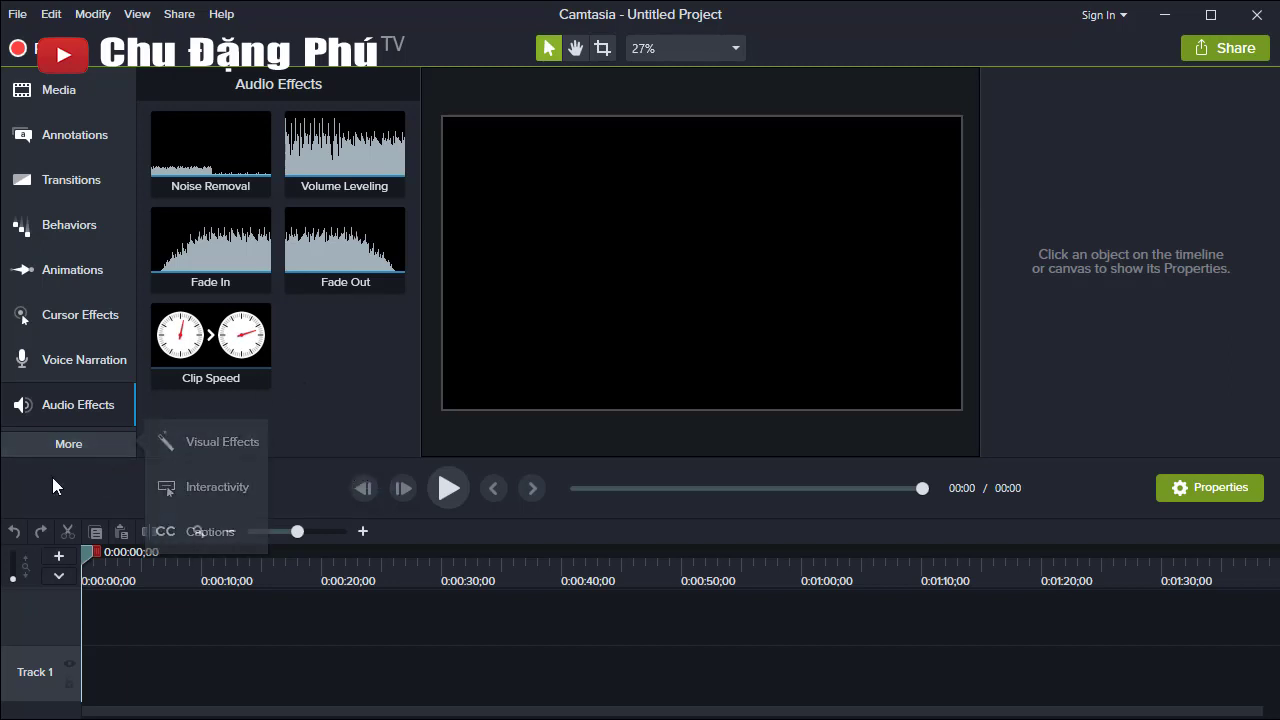
{"action": "left_click", "coordinate": [95, 446]}
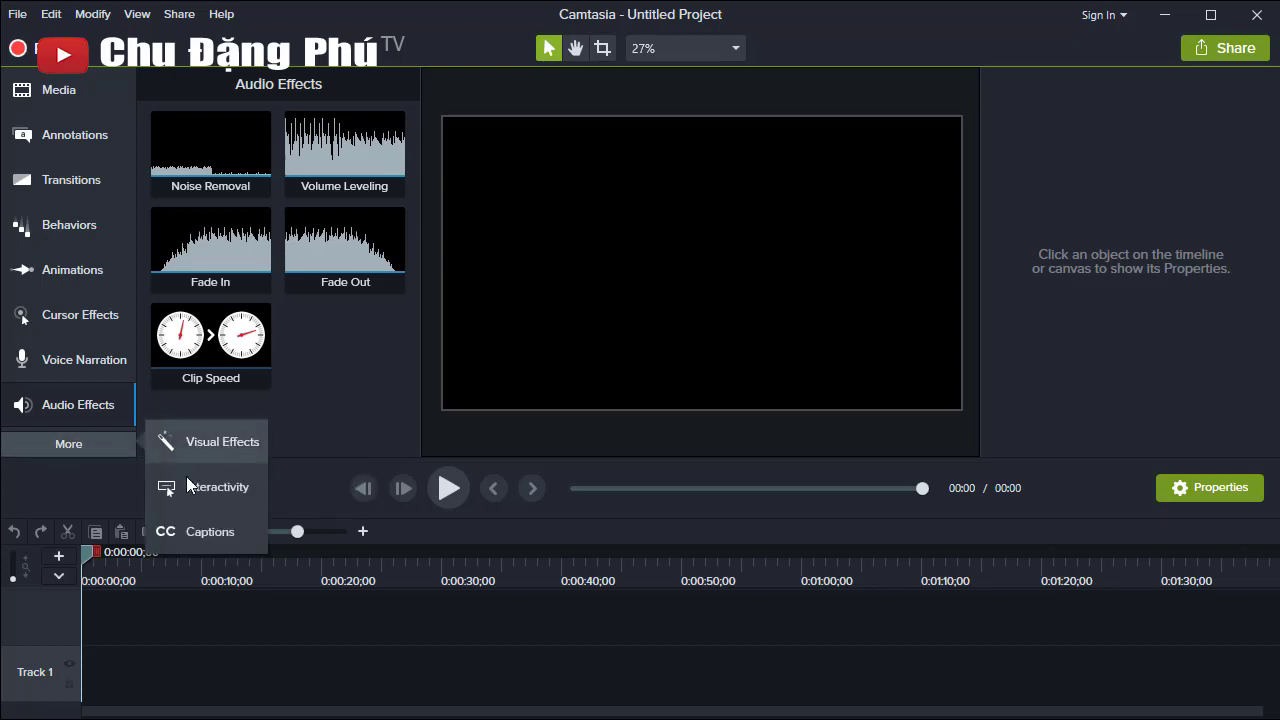
{"action": "left_click", "coordinate": [228, 446]}
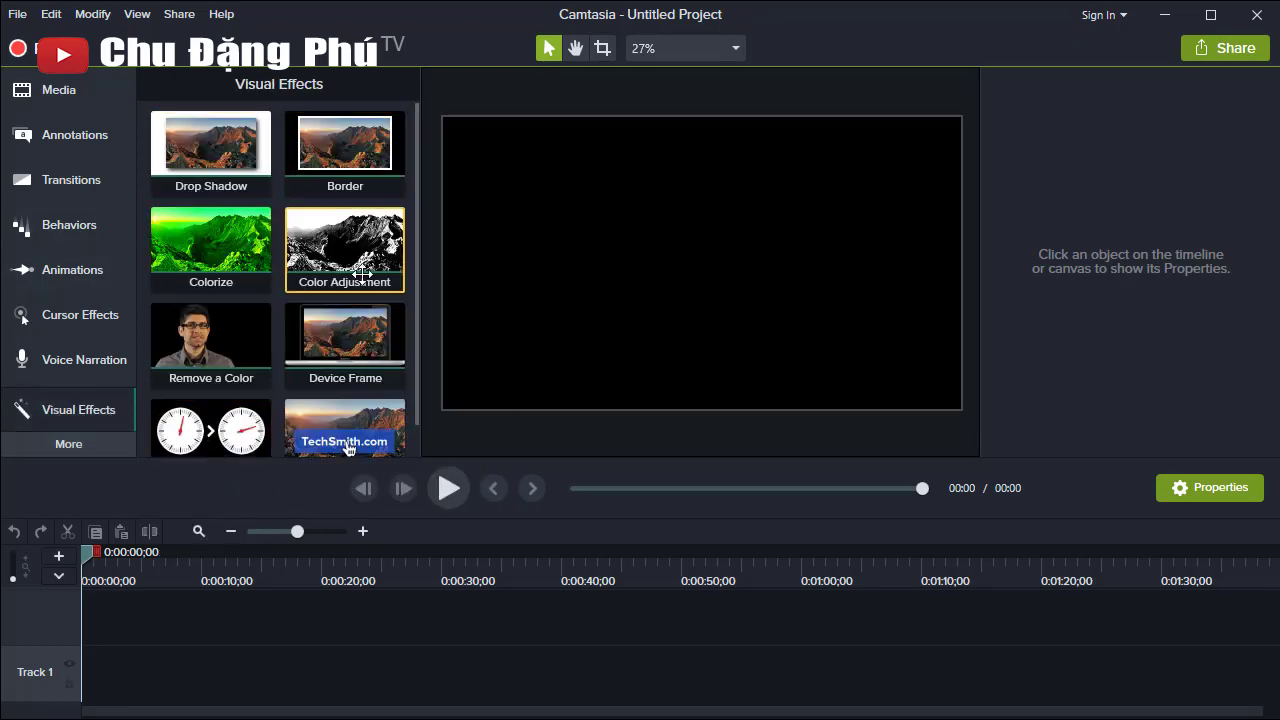
{"action": "scroll", "coordinate": [348, 309], "scroll_direction": "down", "scroll_amount": 1}
{"action": "scroll", "coordinate": [332, 320], "scroll_direction": "up", "scroll_amount": 1}
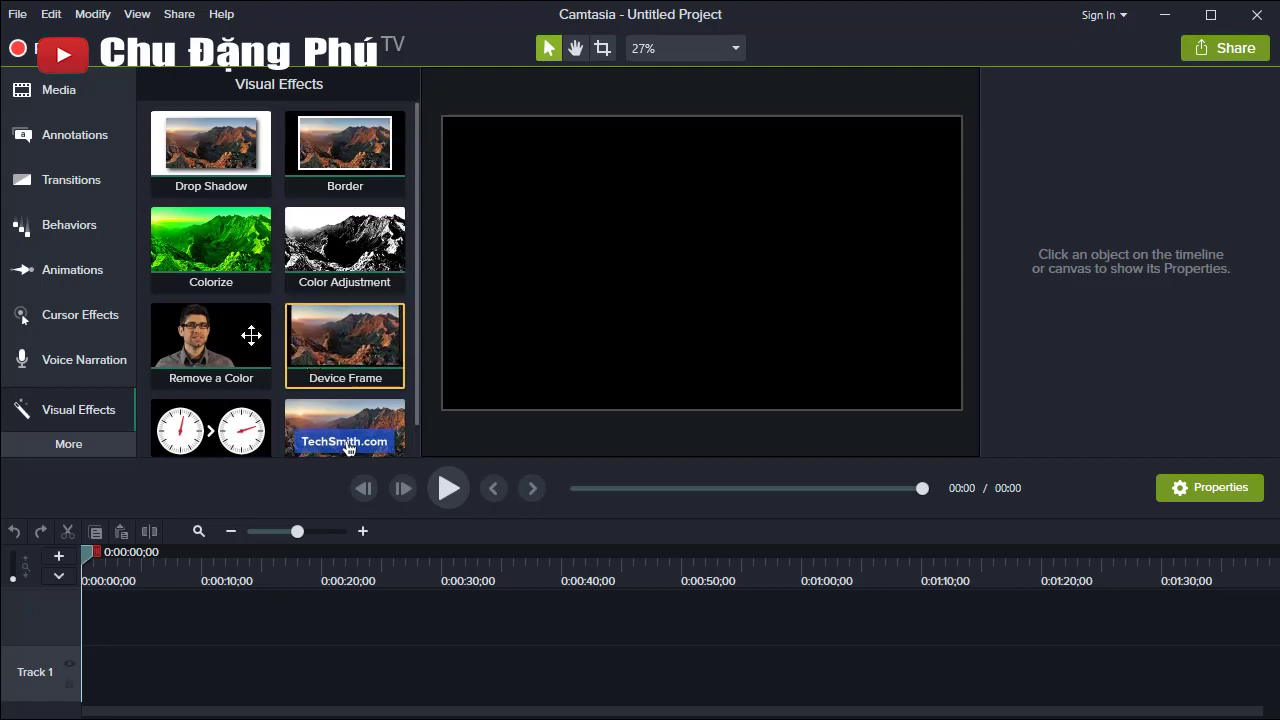
{"action": "scroll", "coordinate": [263, 364], "scroll_direction": "down", "scroll_amount": 1}
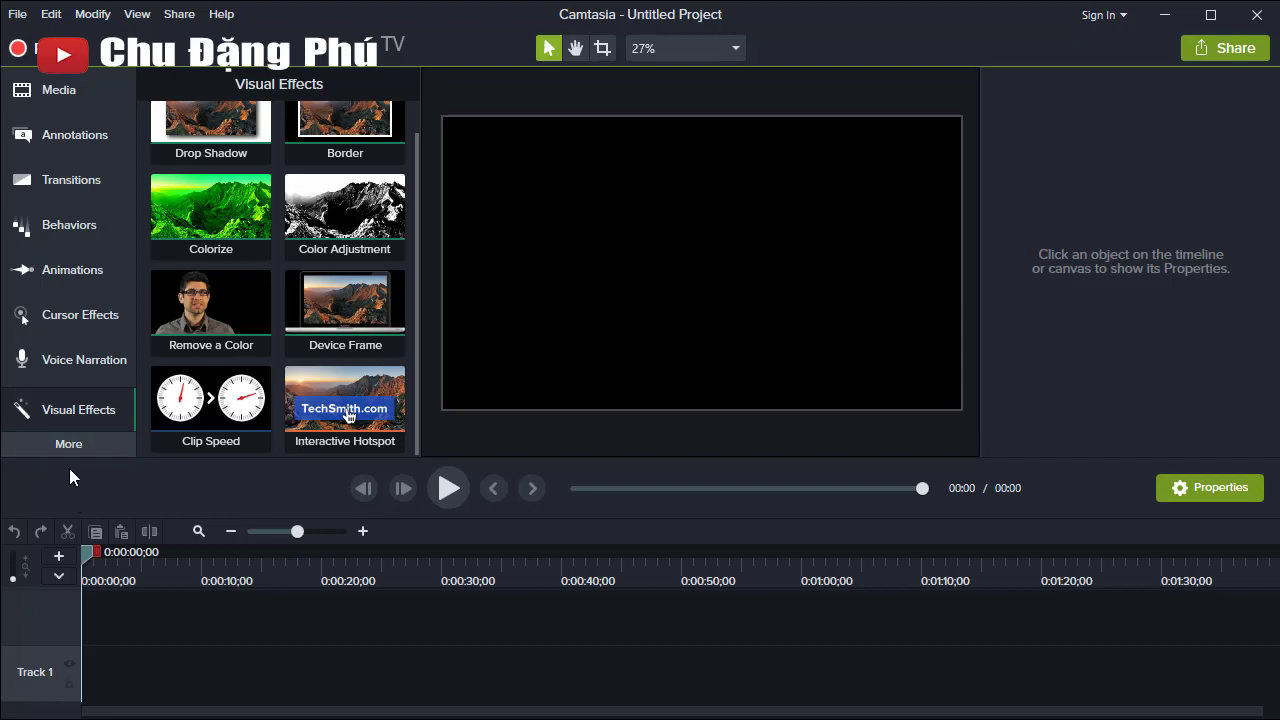
- Examine the Interactivity quiz options and the Captions tools
{"action": "left_click", "coordinate": [91, 444]}
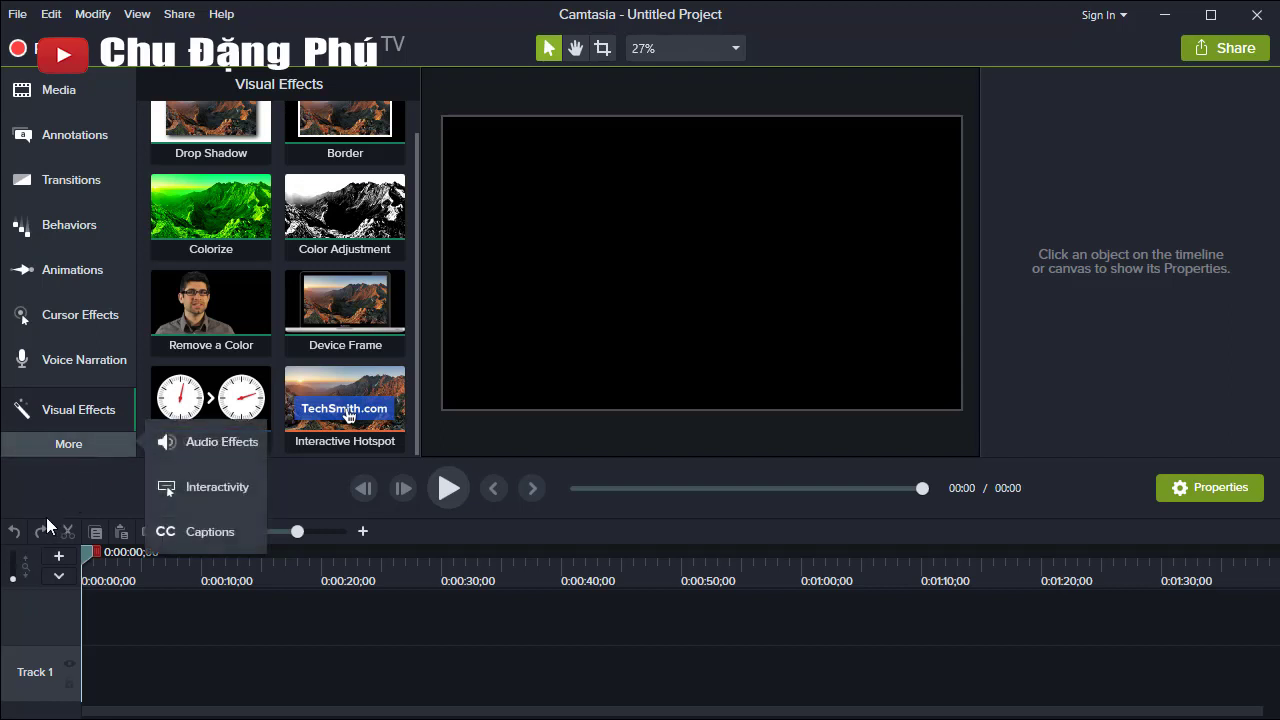
{"action": "left_click", "coordinate": [221, 489]}
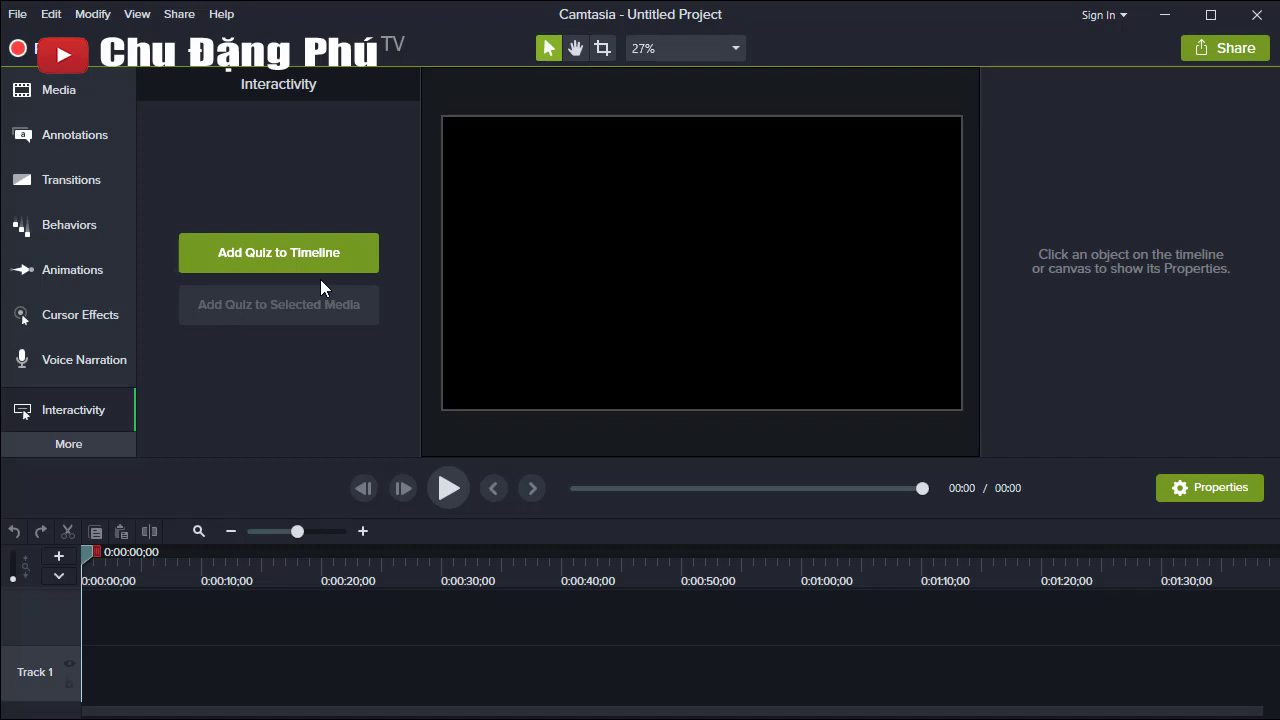
{"action": "left_click", "coordinate": [99, 450]}
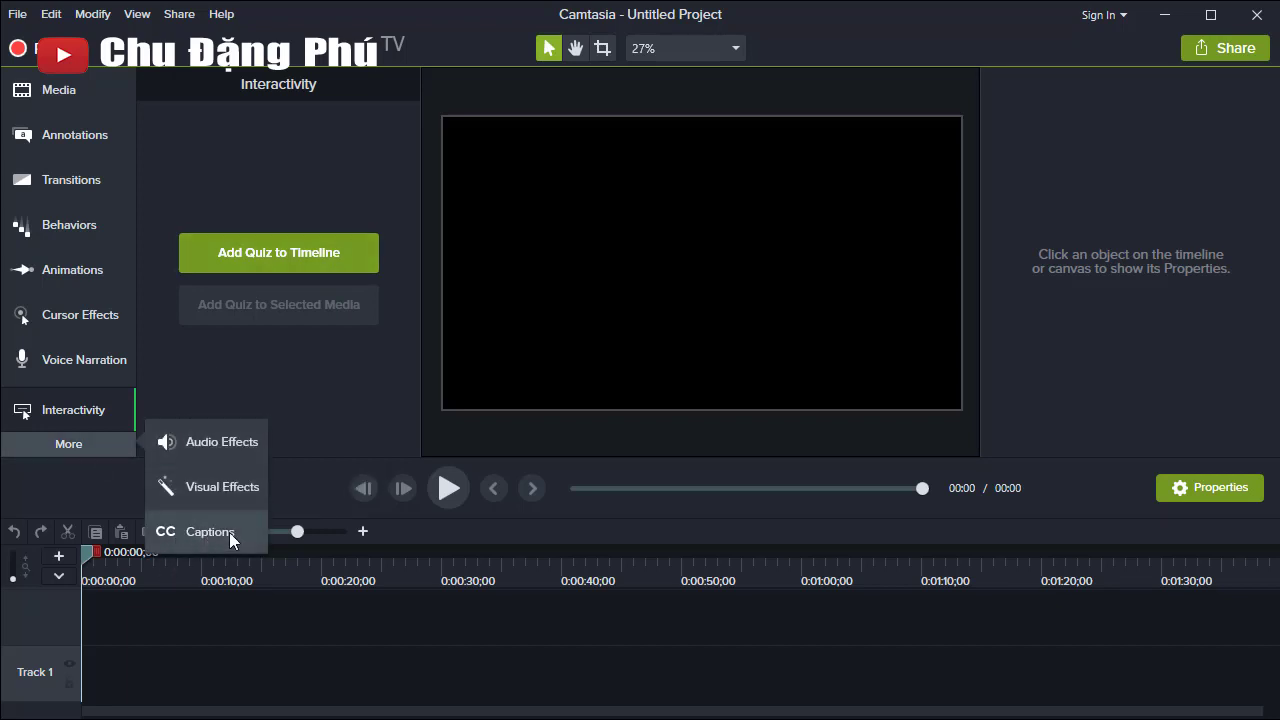
{"action": "left_click", "coordinate": [229, 534]}
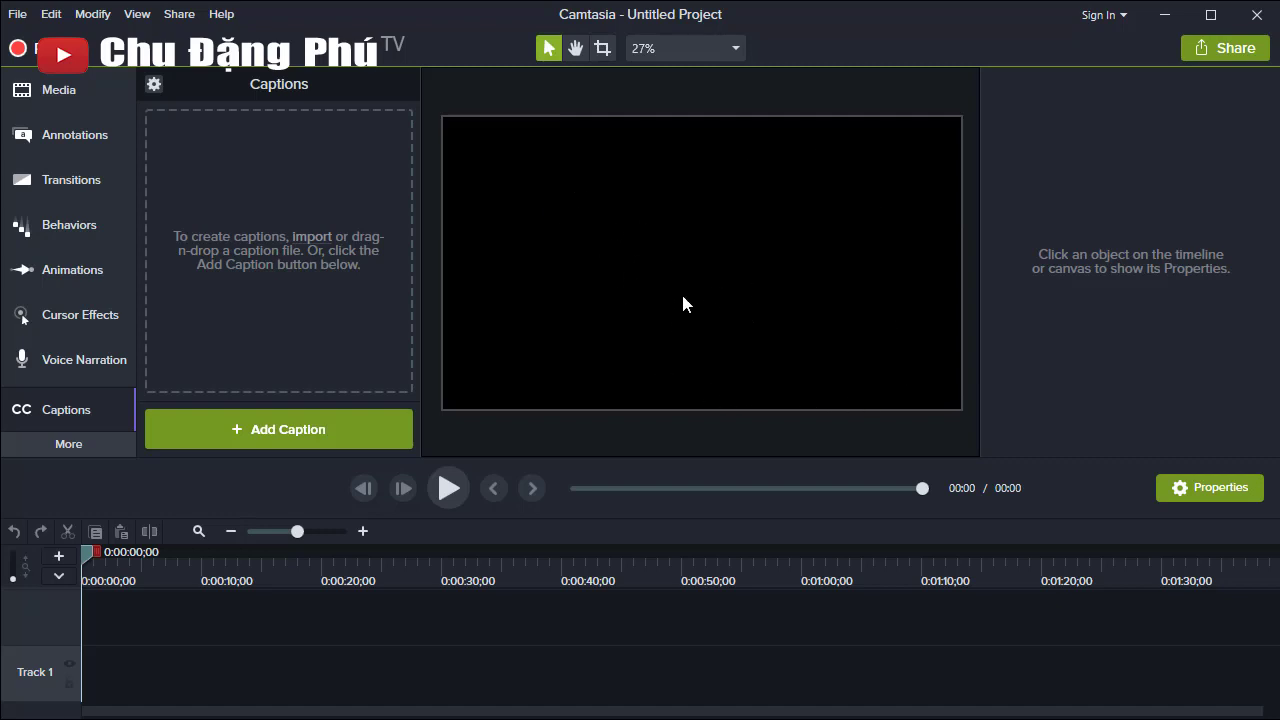
- Import the Windows installation thumbnail image from folder 19062018 and place it at the start of Track 1
{"action": "left_click", "coordinate": [67, 101]}
{"action": "left_click", "coordinate": [275, 344]}
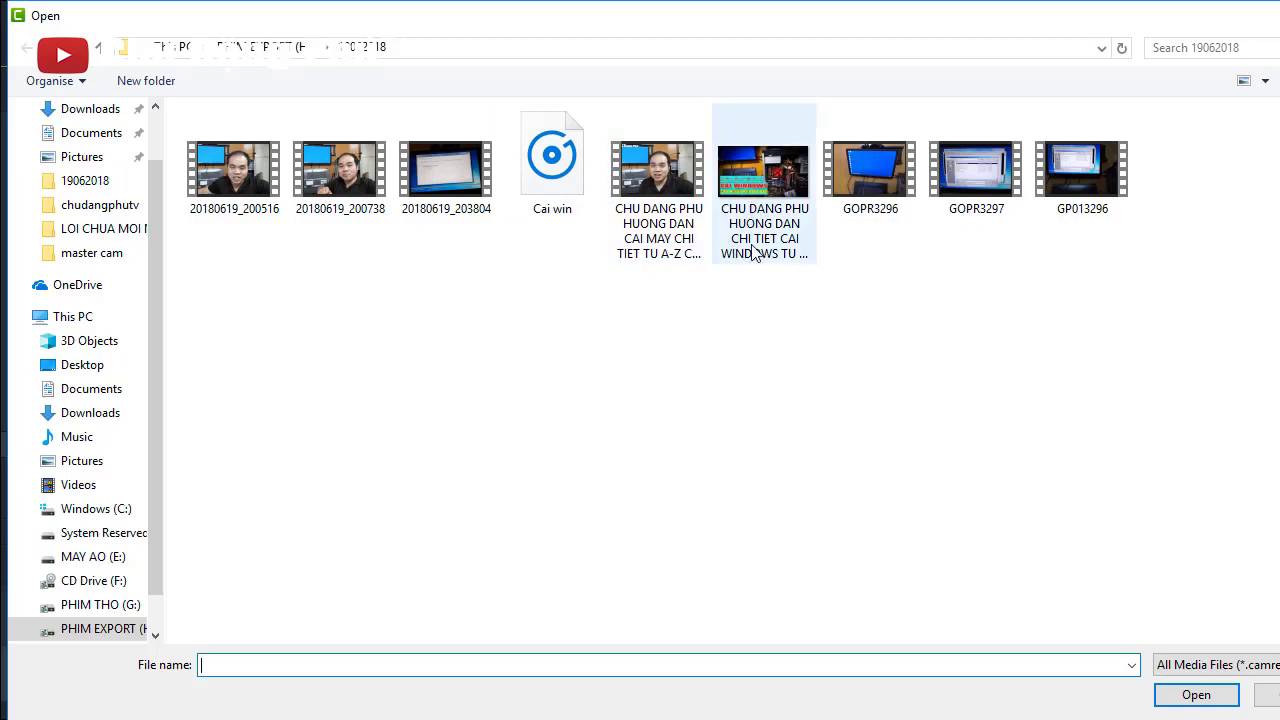
{"action": "double_click", "coordinate": [788, 198]}
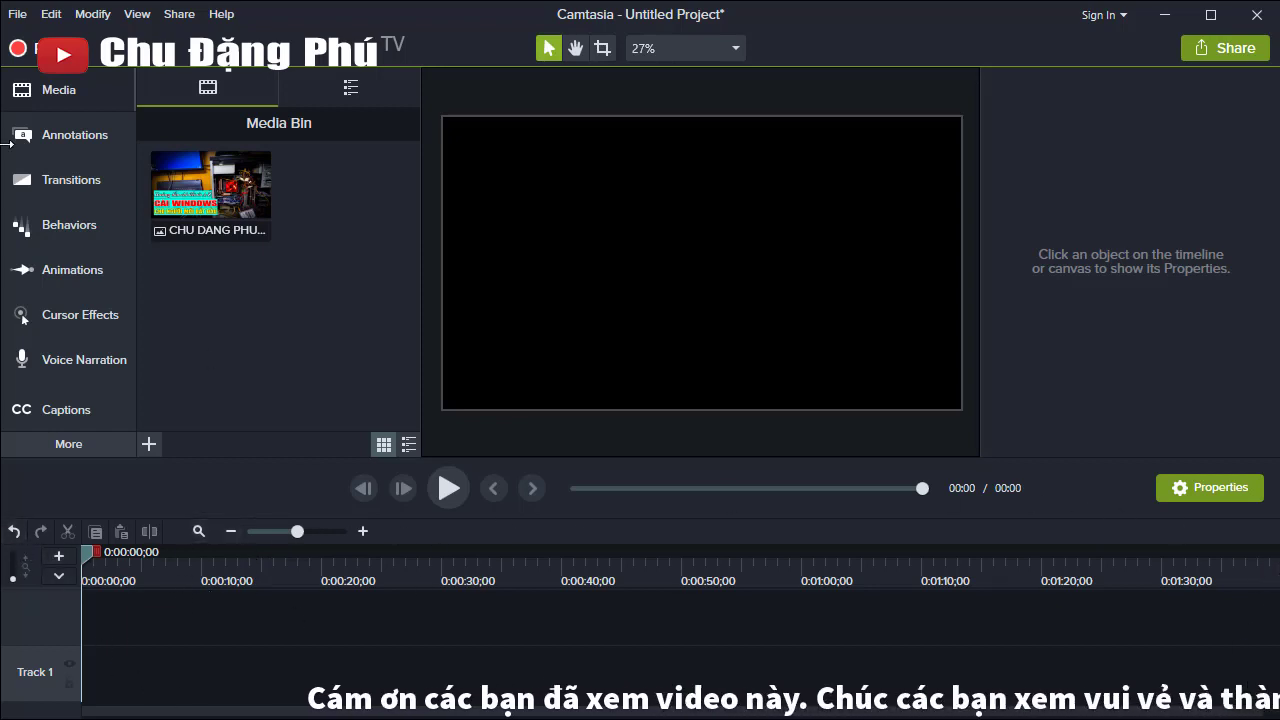
{"action": "left_click_drag", "start_coordinate": [183, 198], "coordinate": [100, 672]}
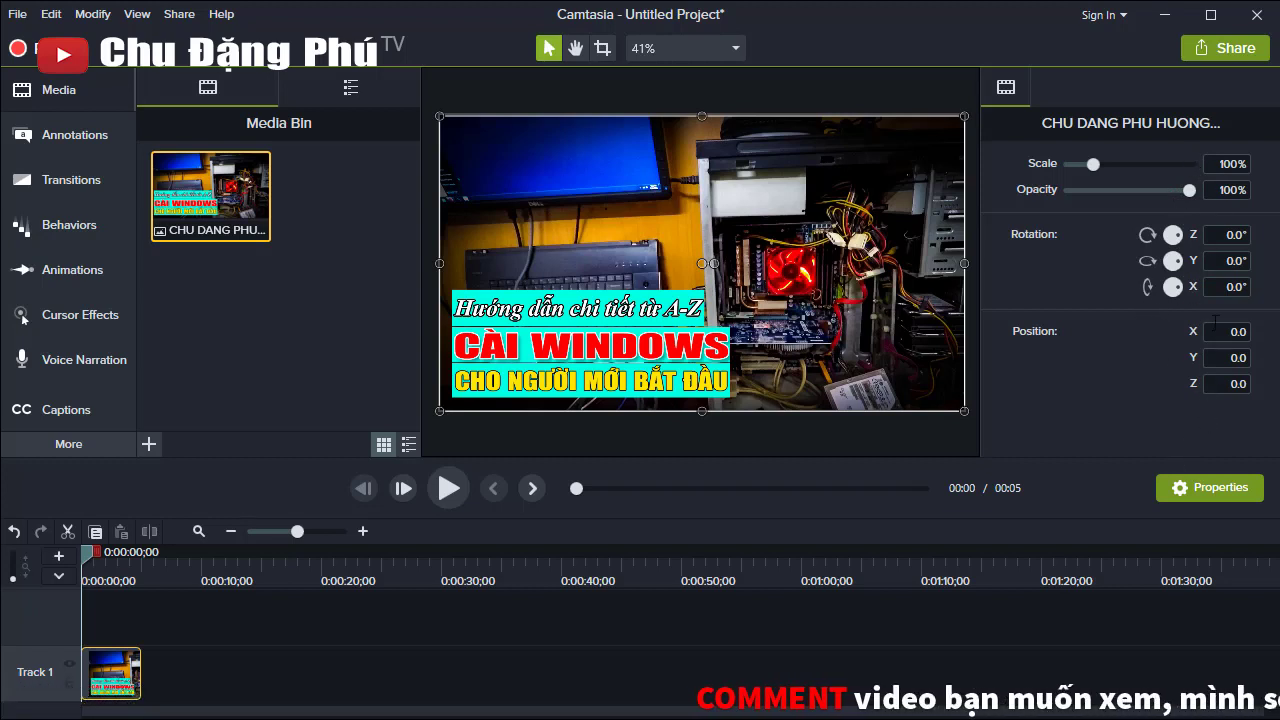
- Hide the properties of the image clip and show them again
{"action": "left_click", "coordinate": [1207, 484]}
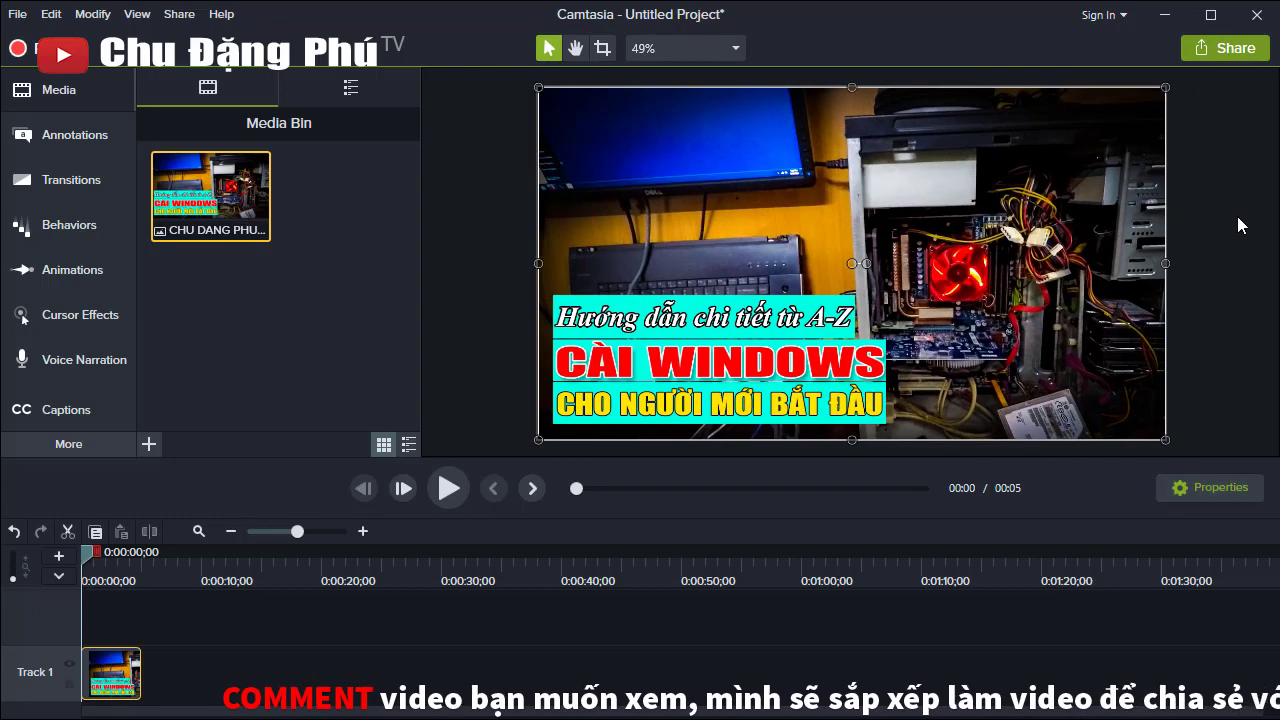
{"action": "left_click", "coordinate": [1219, 490]}
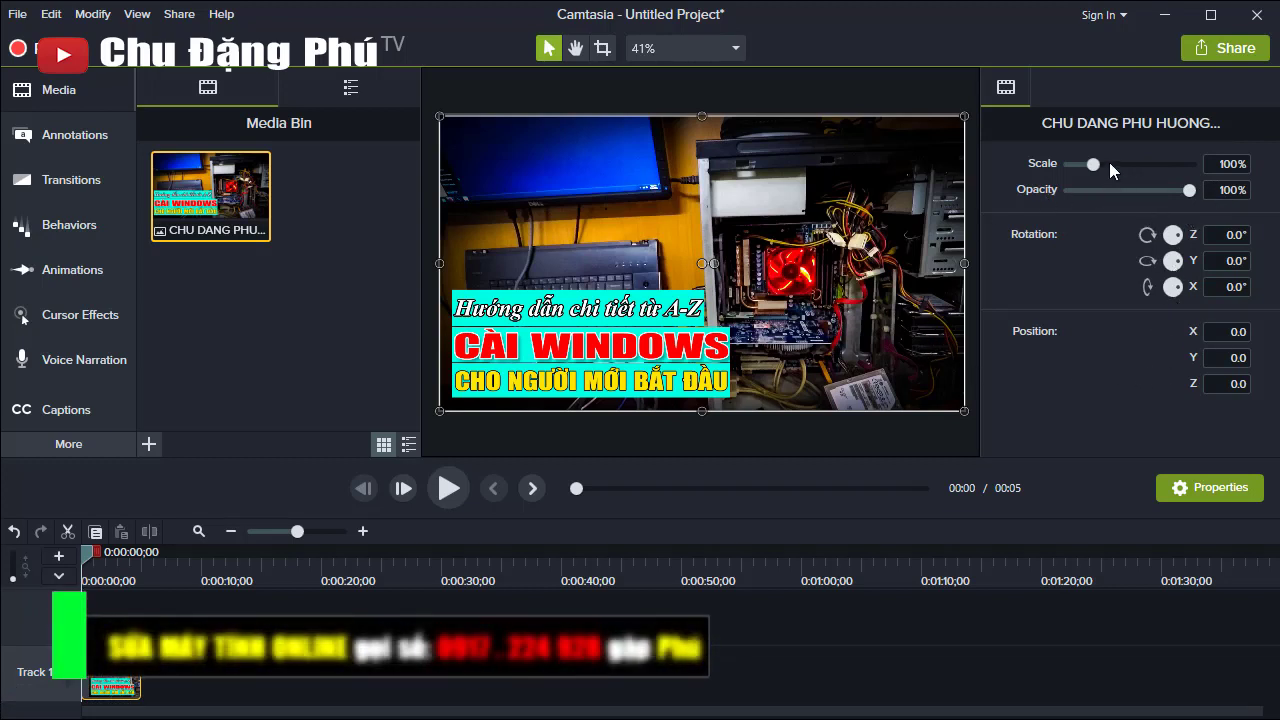
- Scale the image on the canvas down to about 75% and reset its scale to the default
{"action": "mouse_move", "coordinate": [1094, 167]}
{"action": "left_mouse_down"}
{"action": "mouse_move", "coordinate": [1180, 176]}
{"action": "mouse_move", "coordinate": [1116, 161]}
{"action": "mouse_move", "coordinate": [1051, 171]}
{"action": "mouse_move", "coordinate": [1087, 167]}
{"action": "left_mouse_up"}
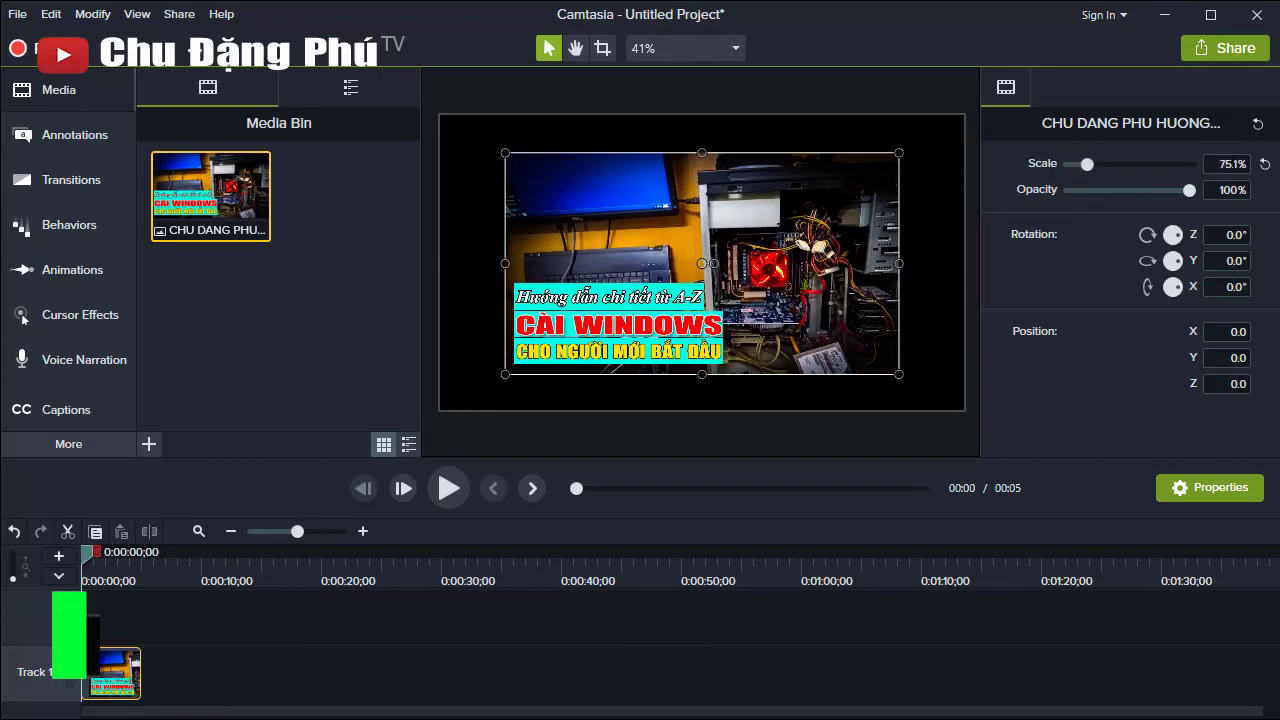
{"action": "left_click", "coordinate": [1264, 164]}
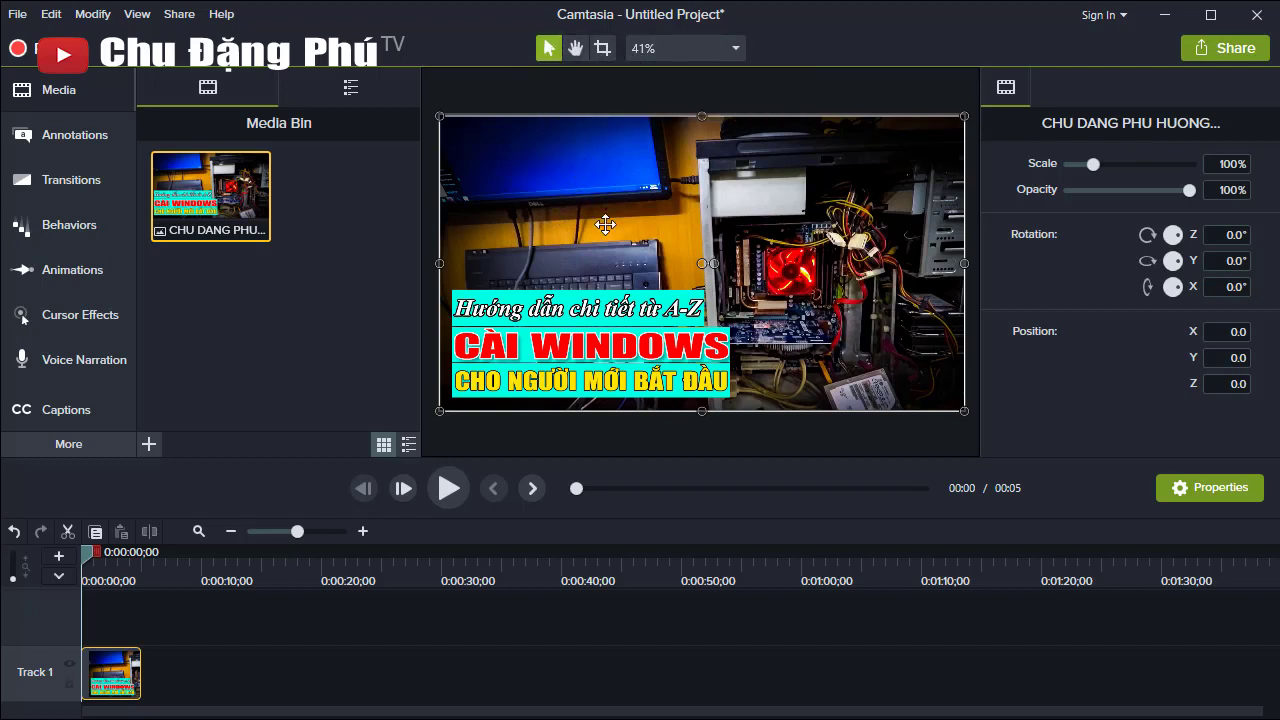
- Crop away the image's upper half, left part and right edge, and move the remainder to the canvas centre, about X -167, Y 167
{"action": "left_click", "coordinate": [576, 52]}
{"action": "left_click_drag", "start_coordinate": [592, 241], "coordinate": [729, 241]}
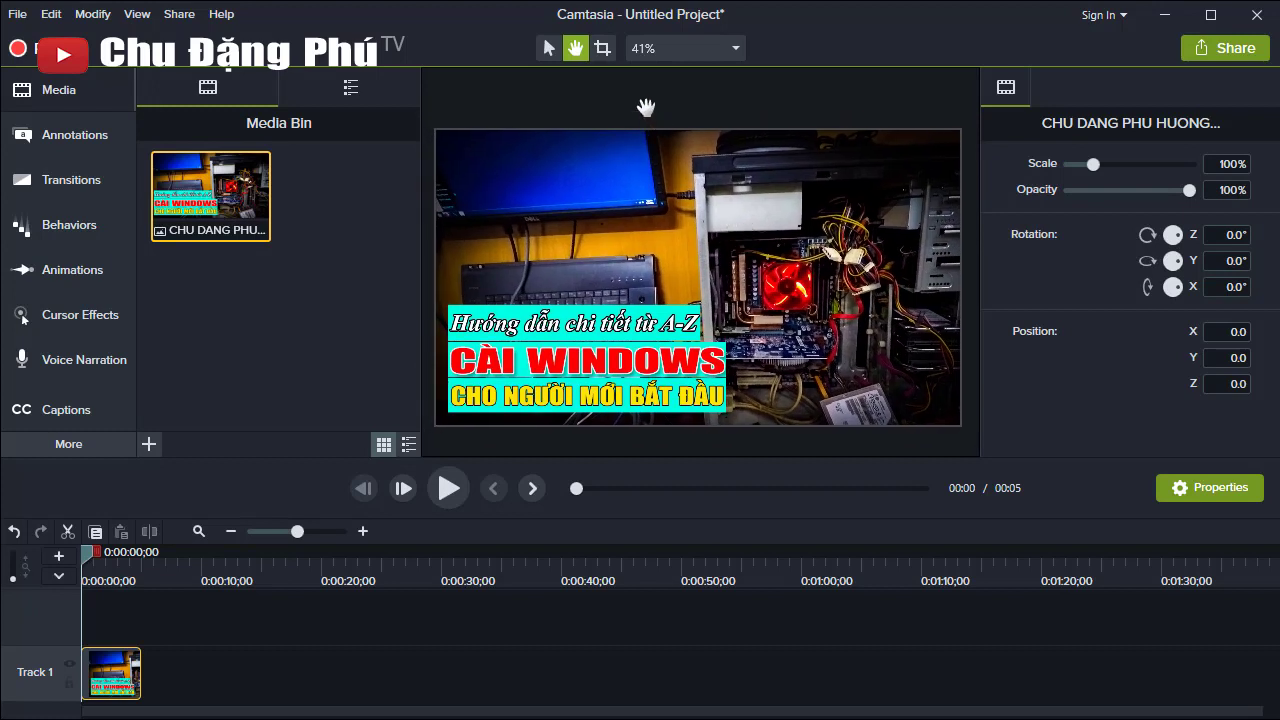
{"action": "left_click", "coordinate": [603, 50]}
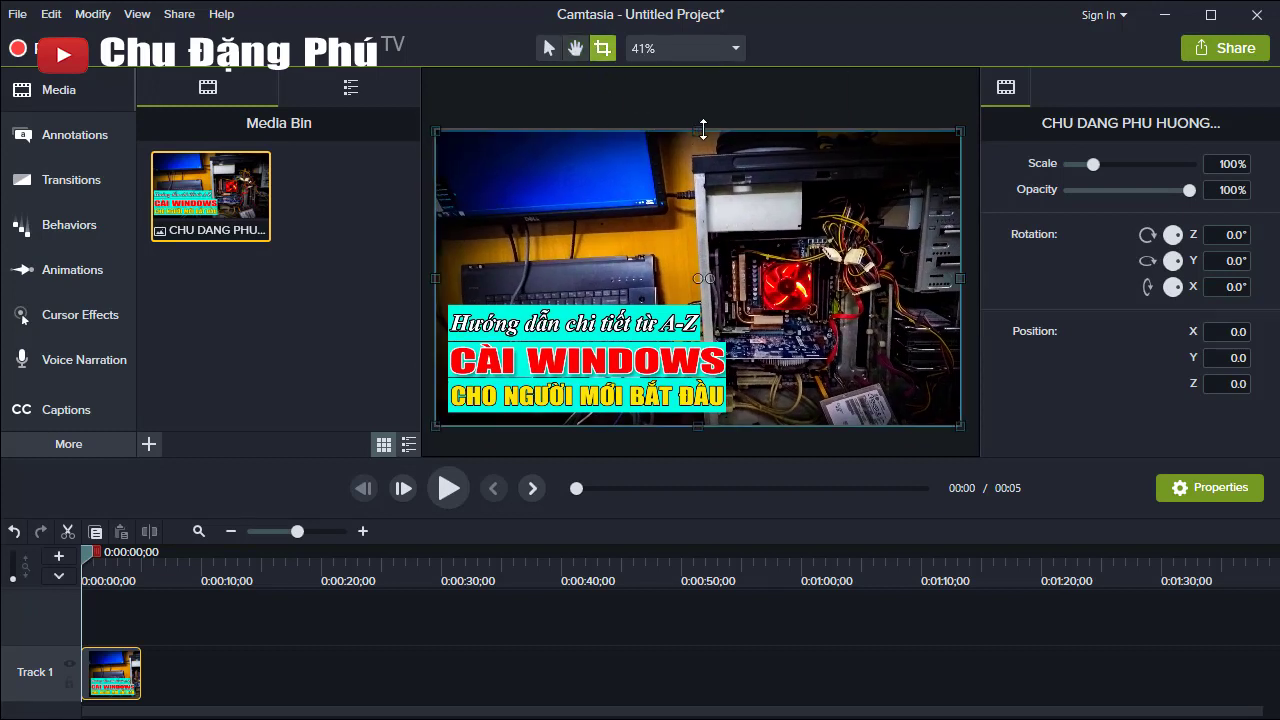
{"action": "left_click_drag", "start_coordinate": [707, 172], "coordinate": [707, 268]}
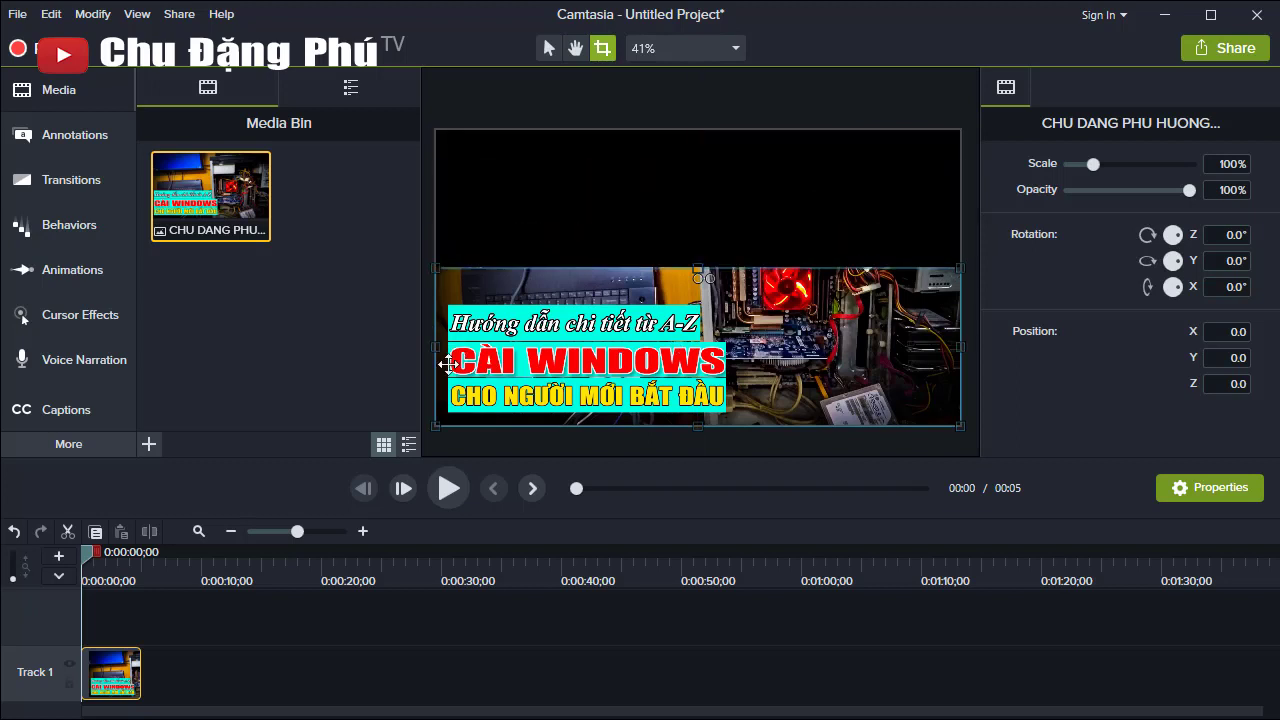
{"action": "left_click_drag", "start_coordinate": [437, 348], "coordinate": [670, 347]}
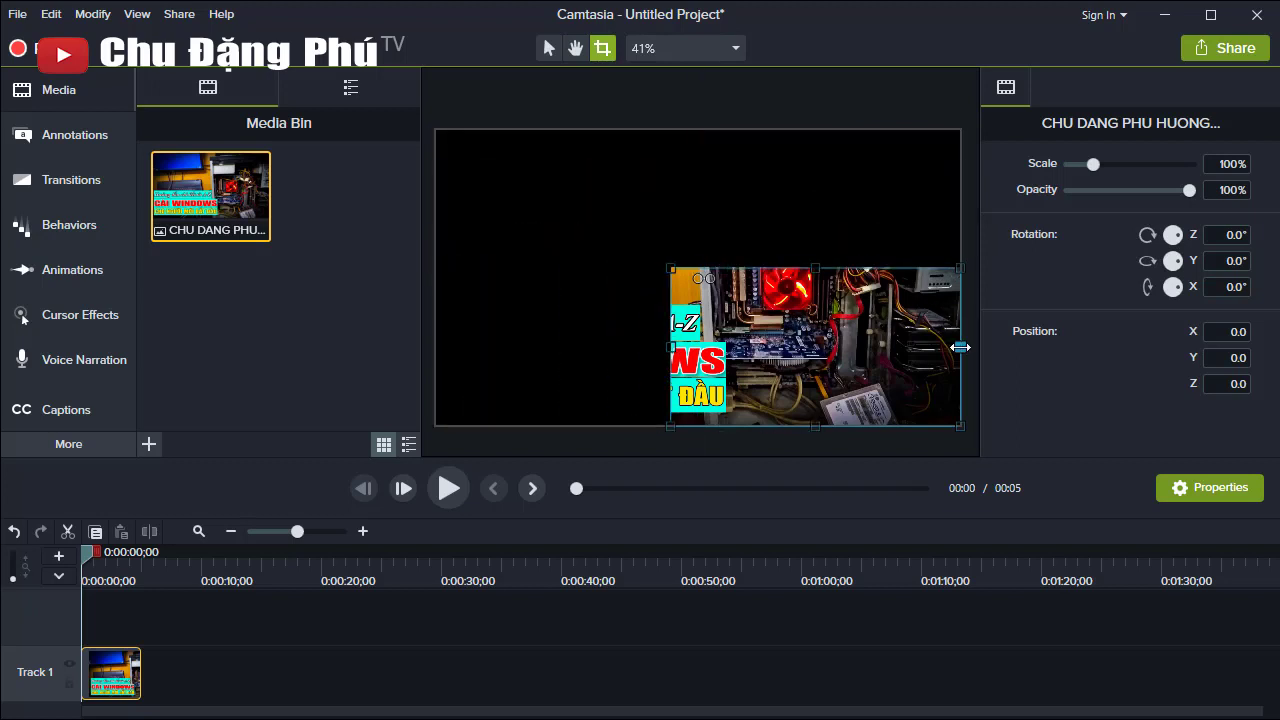
{"action": "left_click_drag", "start_coordinate": [961, 347], "coordinate": [862, 347]}
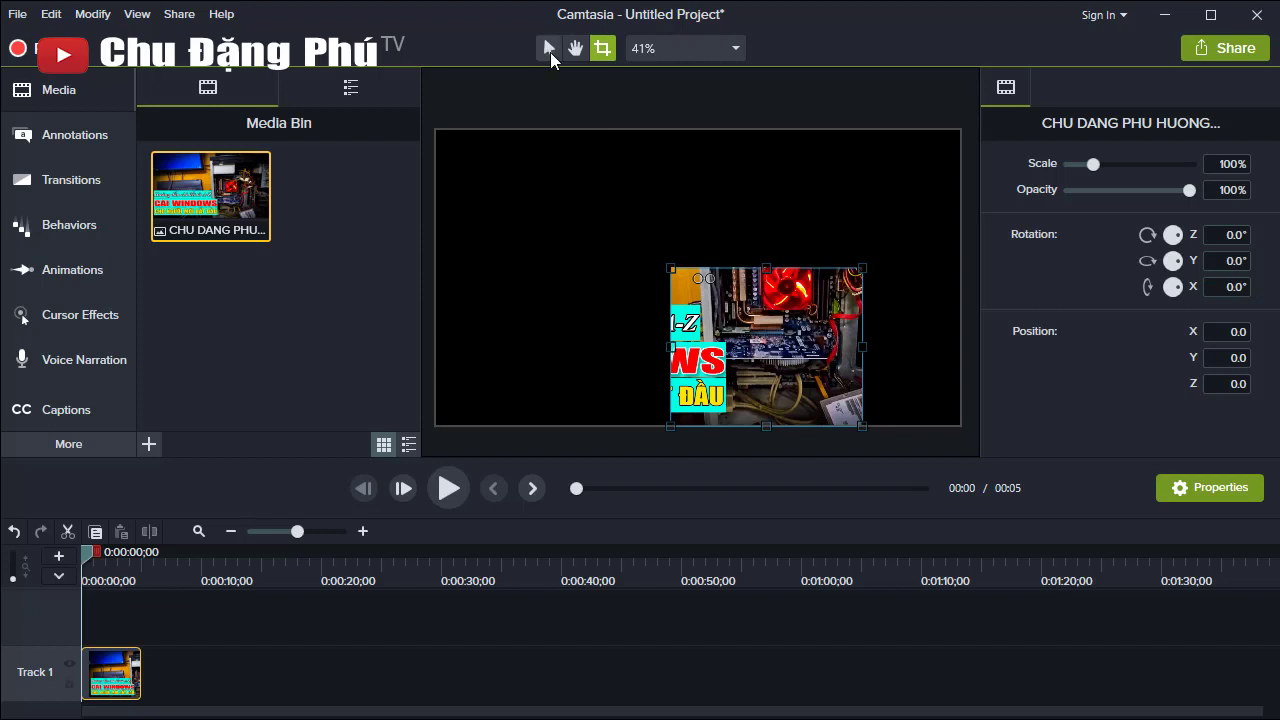
{"action": "left_click", "coordinate": [549, 48]}
{"action": "left_click_drag", "start_coordinate": [784, 342], "coordinate": [716, 274]}
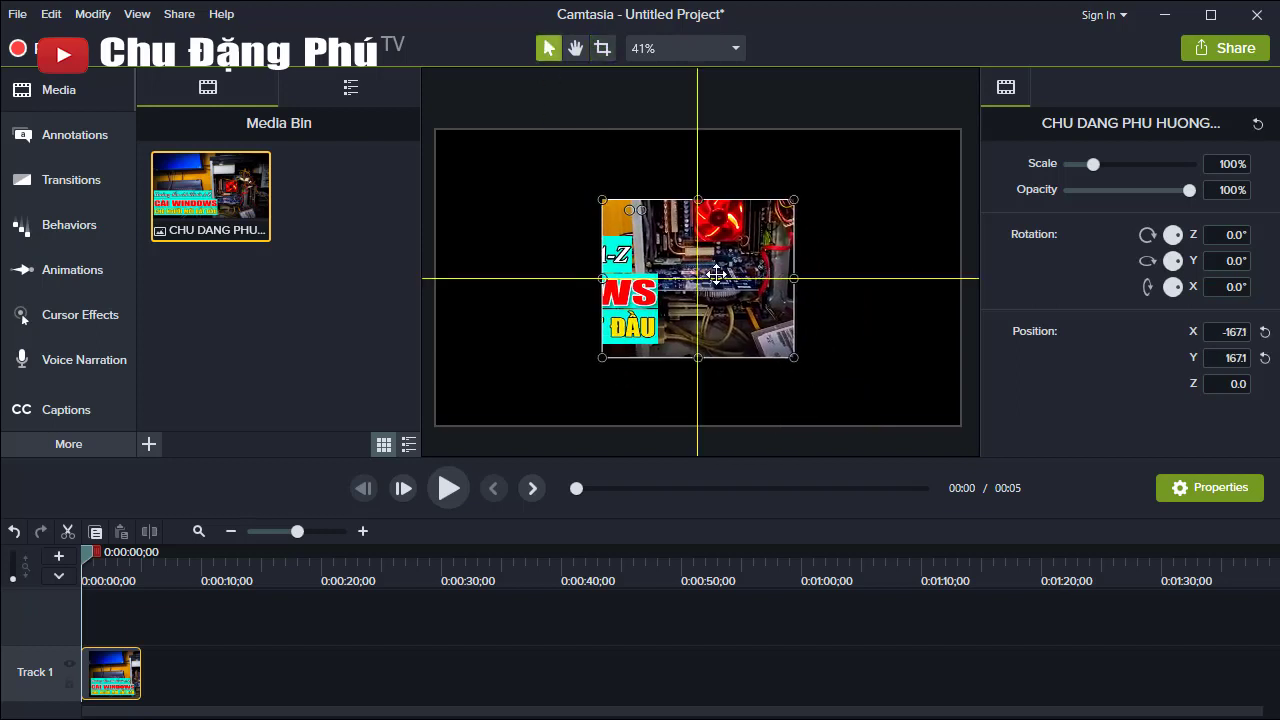
- Review the canvas zoom options and set the canvas magnification to 100%
{"action": "left_click", "coordinate": [727, 56]}
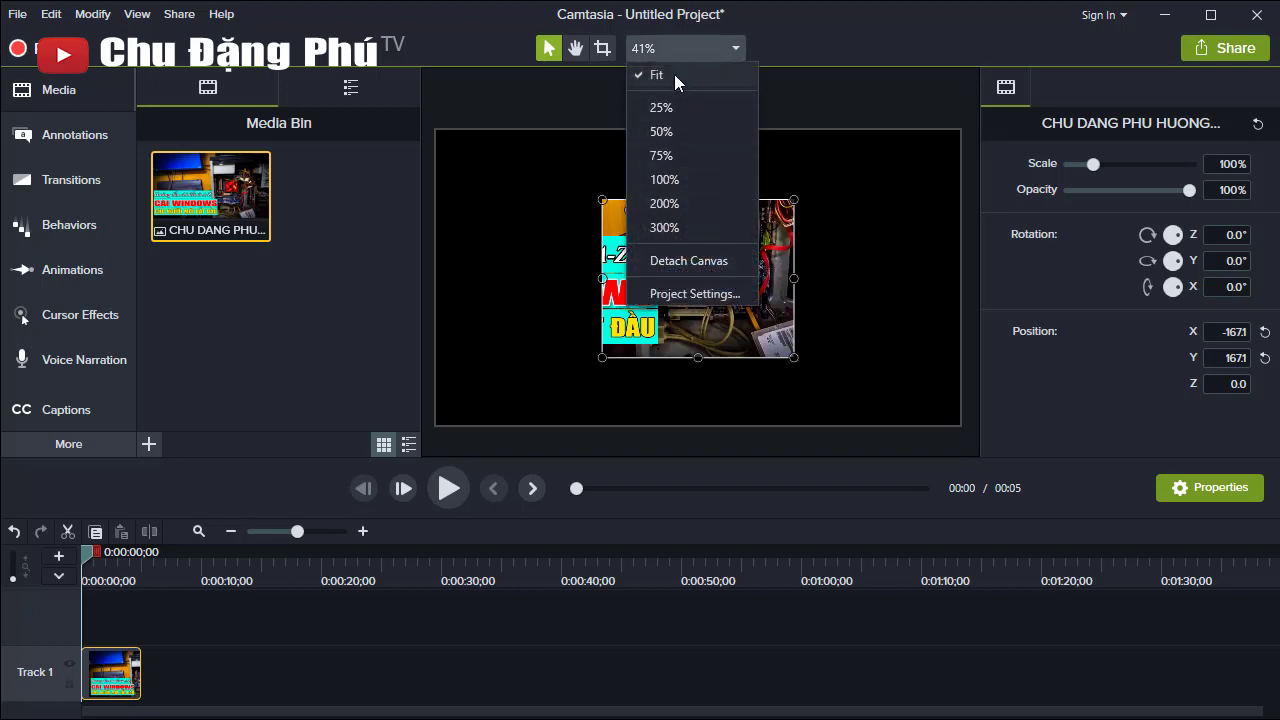
{"action": "left_click", "coordinate": [932, 107]}
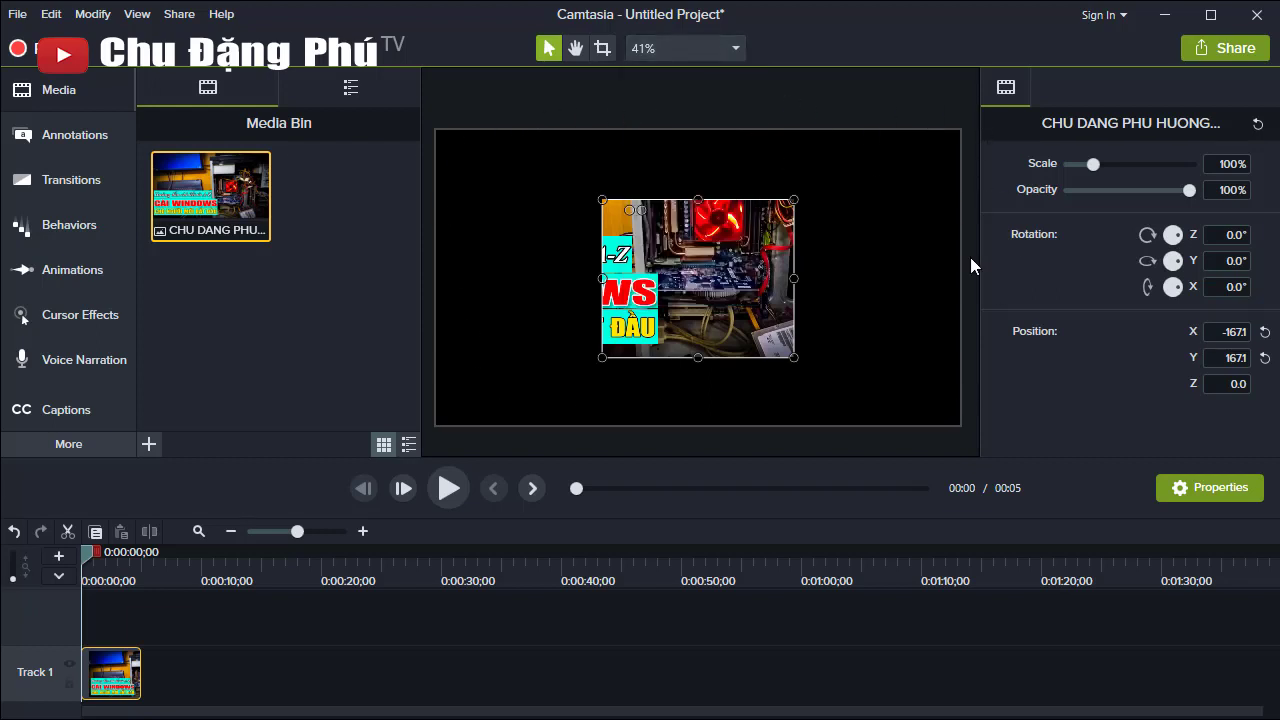
{"action": "left_click", "coordinate": [720, 50]}
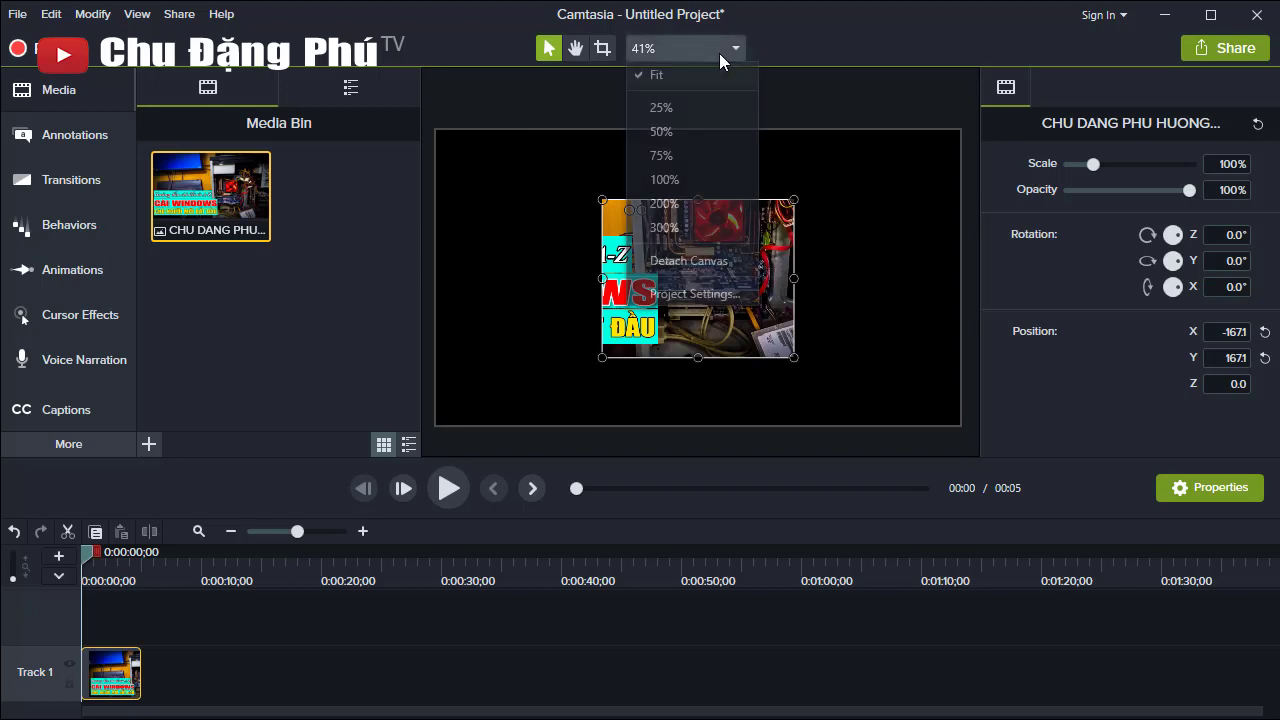
{"action": "left_click", "coordinate": [675, 179]}
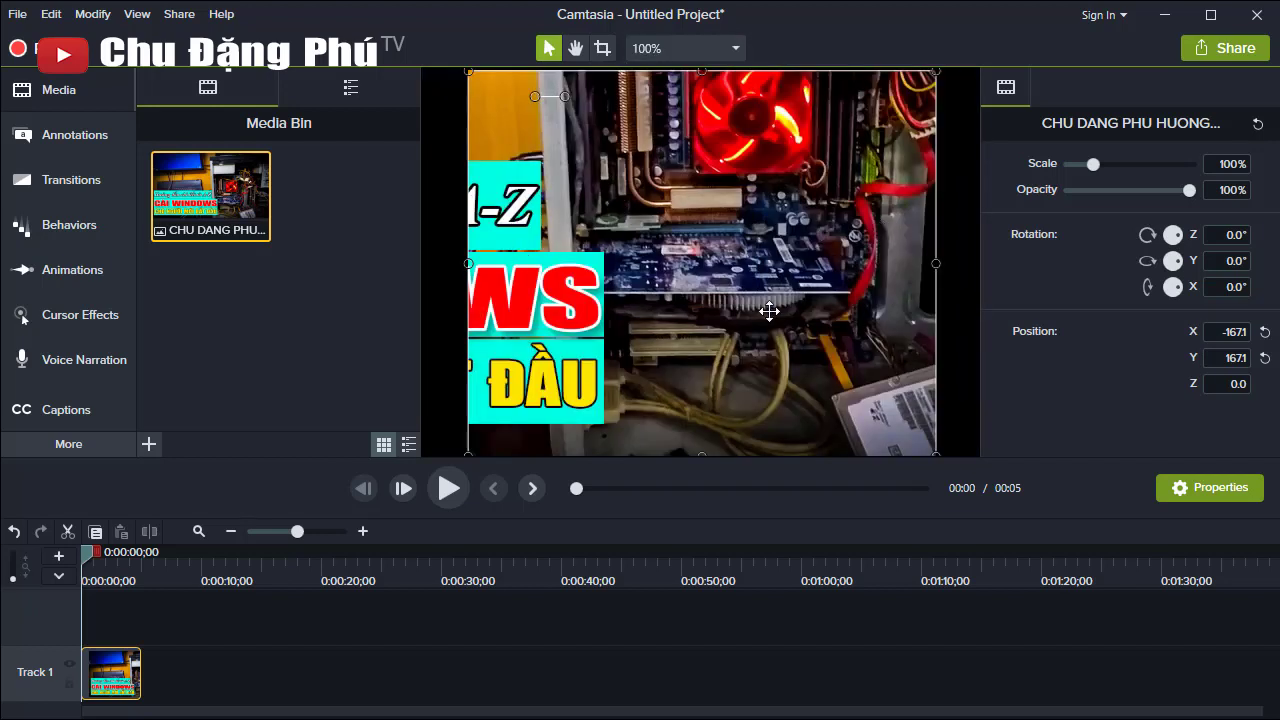
{"action": "left_click", "coordinate": [716, 53]}
{"action": "left_click", "coordinate": [300, 270]}
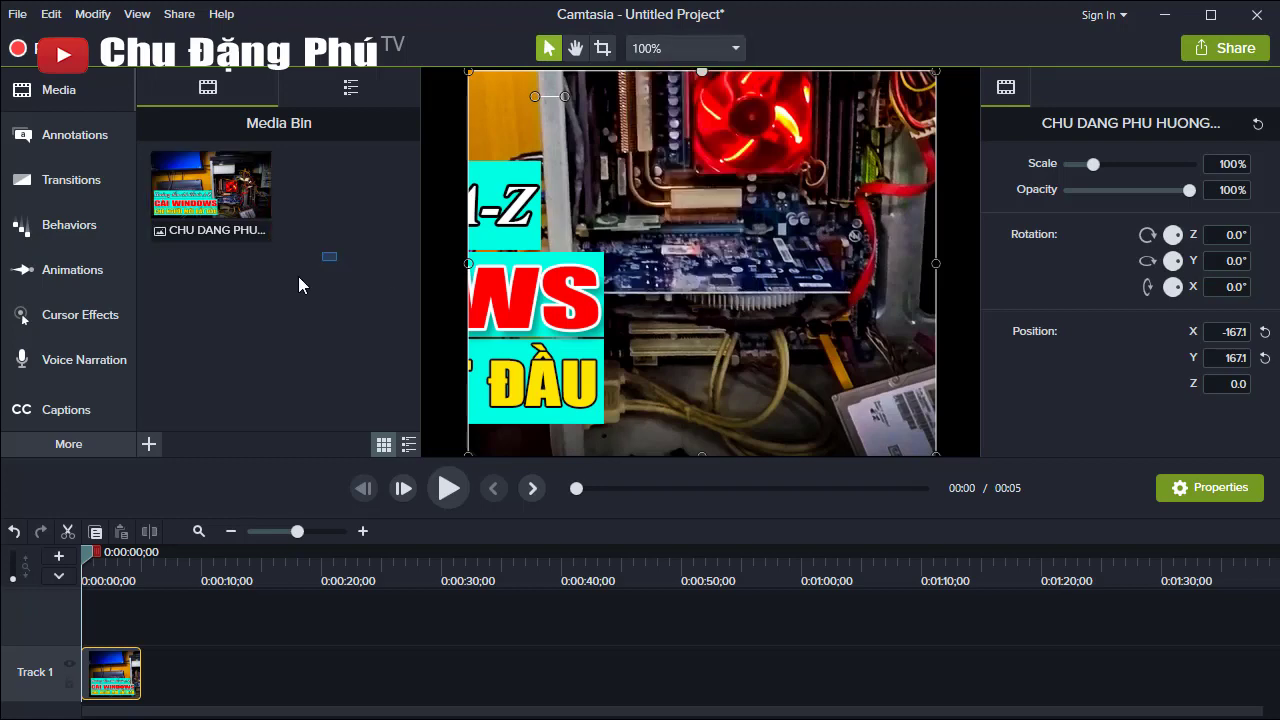